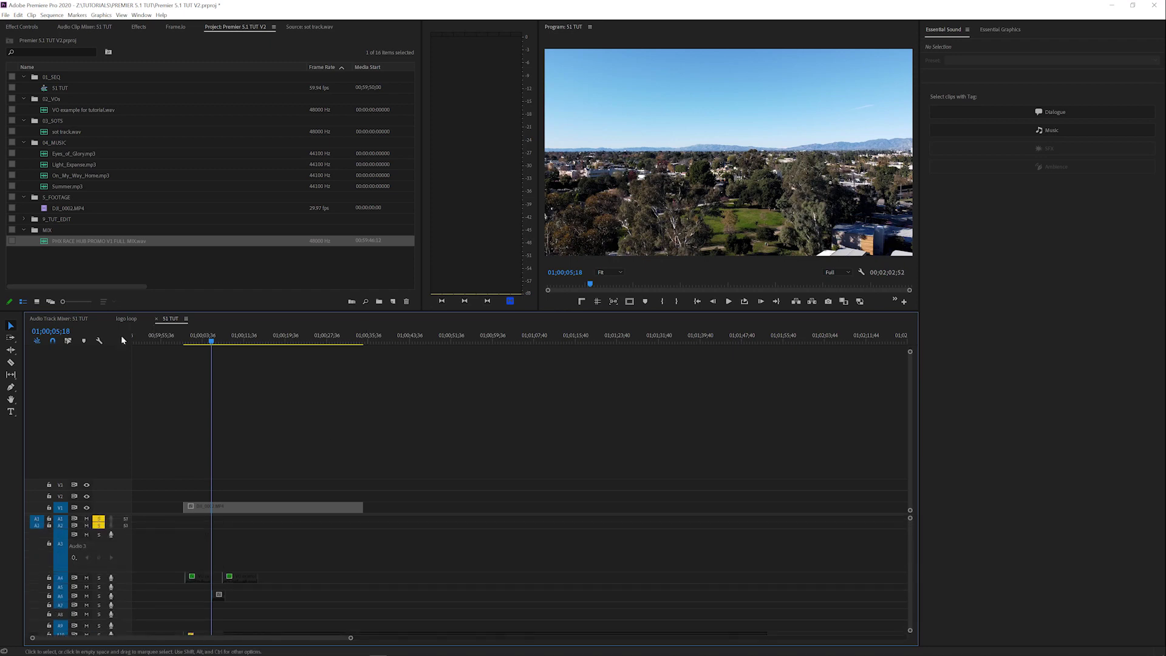
- Bring the Audio Track Mixer: 51 TUT panel in front of the Timeline
left_click(58, 318)
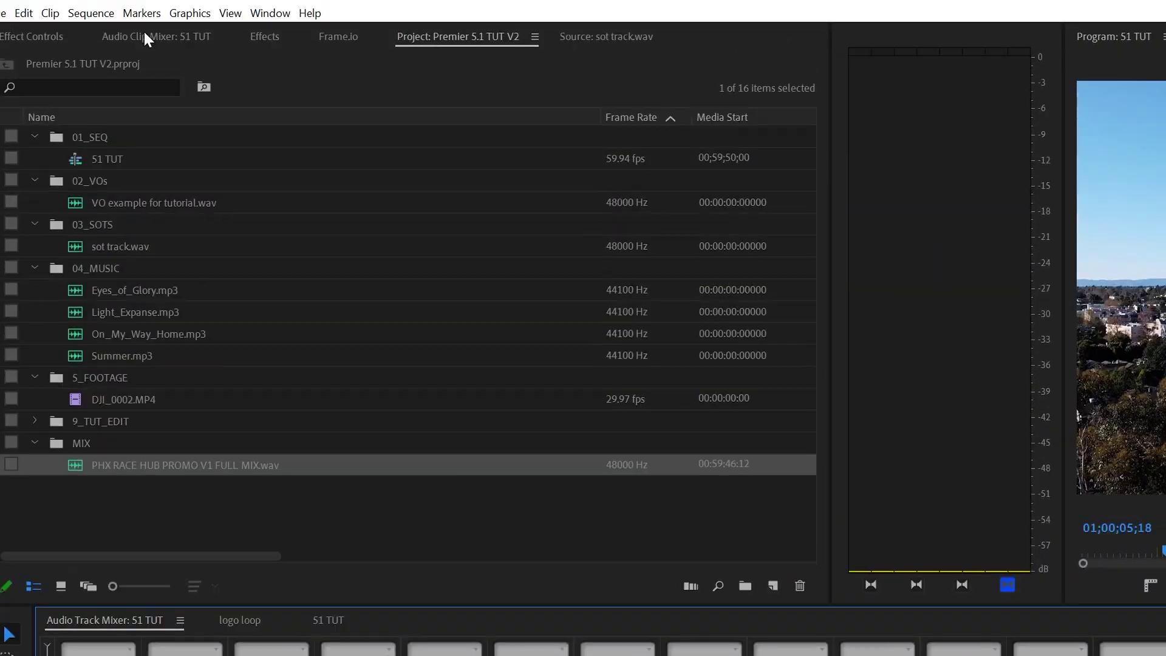
- Show the Audio Clip Mixer, select the timeline clips, and stop playback
left_click(145, 35)
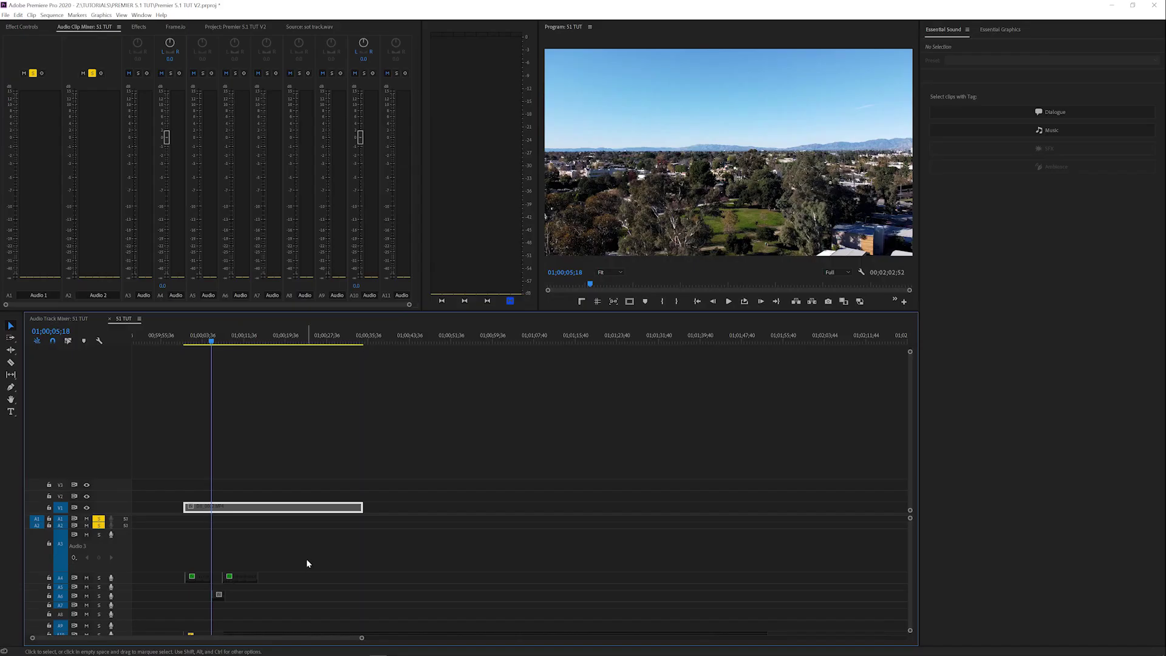
left_click_drag(308, 558, 147, 641)
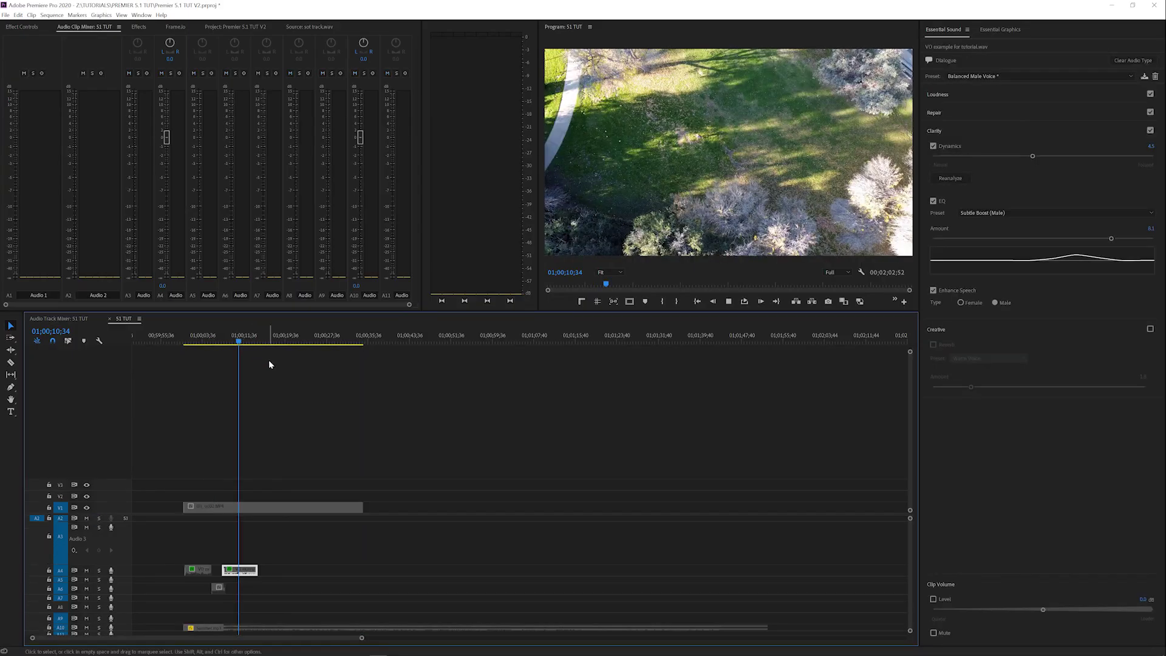
key("space")
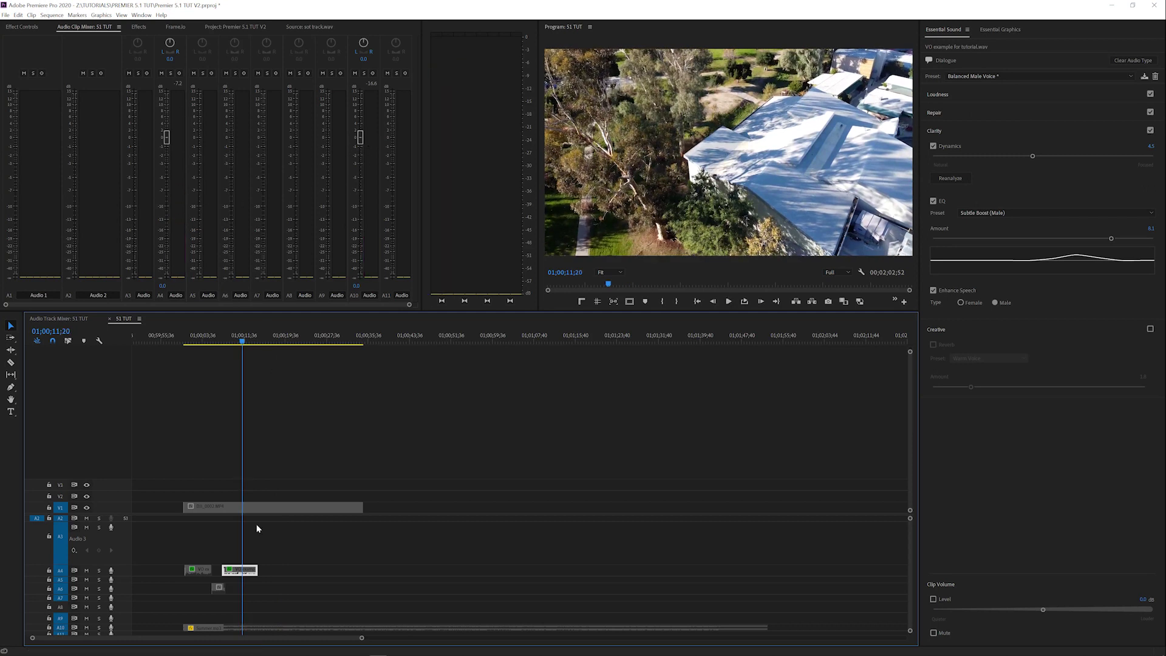
- Expand track A10, drop its clip volume to -10.7 dB, then undo back to 0.0 dB
scroll(313, 570, "down", 2)
double_click(122, 588)
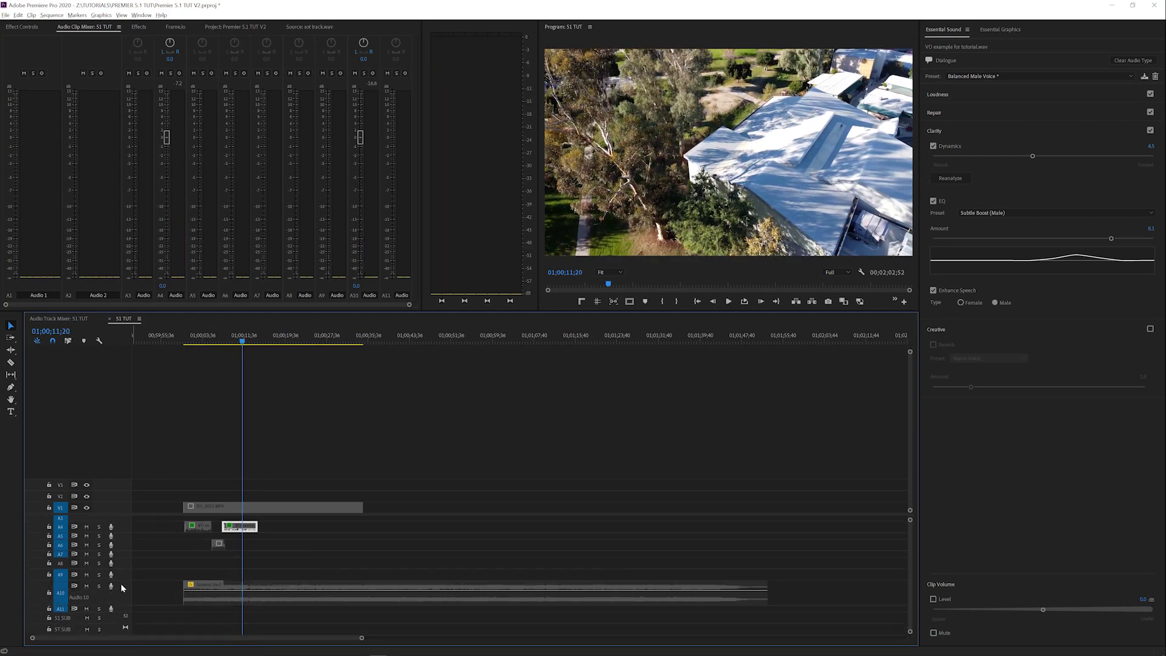
scroll(343, 556, "down", 1)
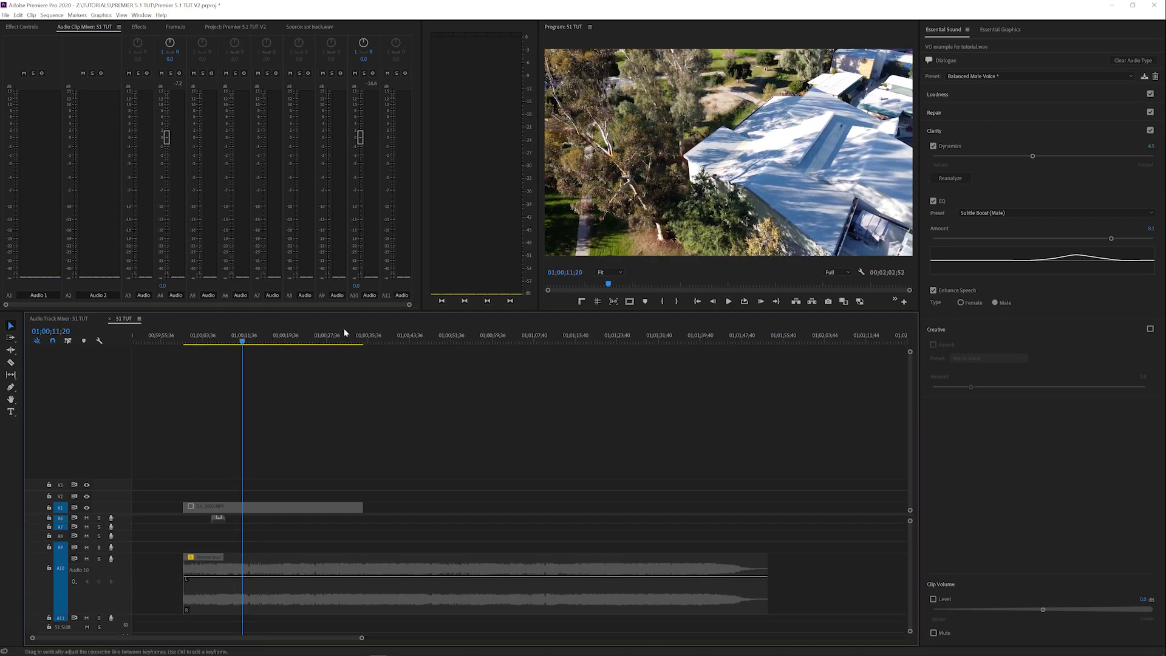
left_click_drag(360, 137, 359, 208)
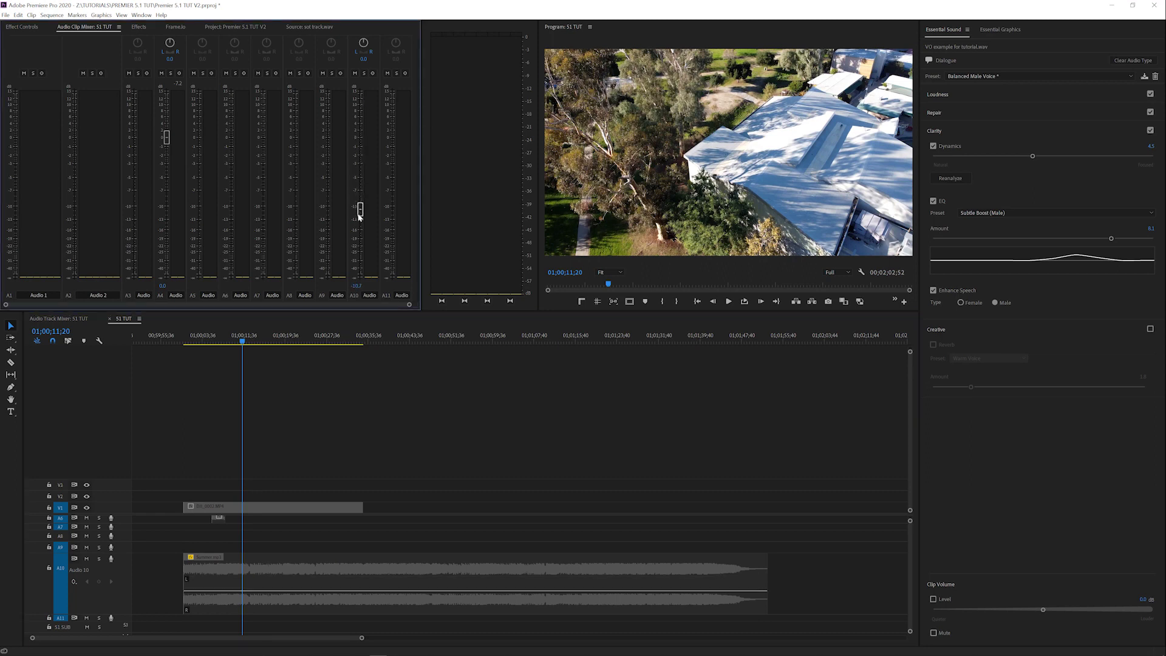
key("ctrl+z")
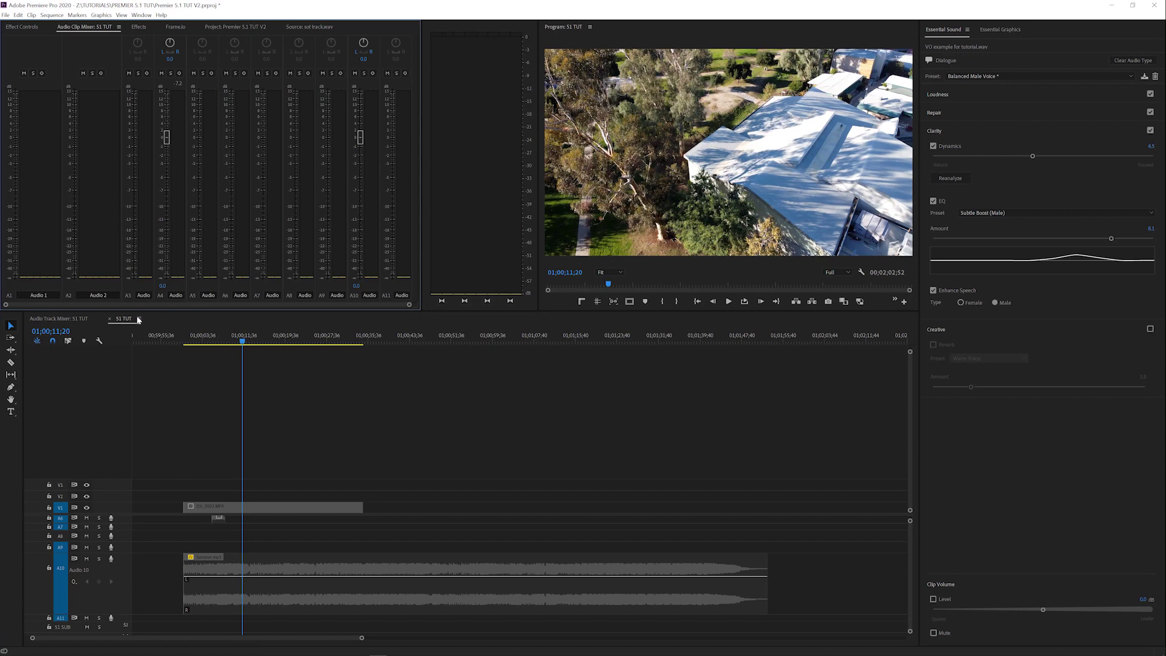
- Open the 51 TUT Audio Track Mixer full-size with its effects and sends section hidden
left_click(61, 319)
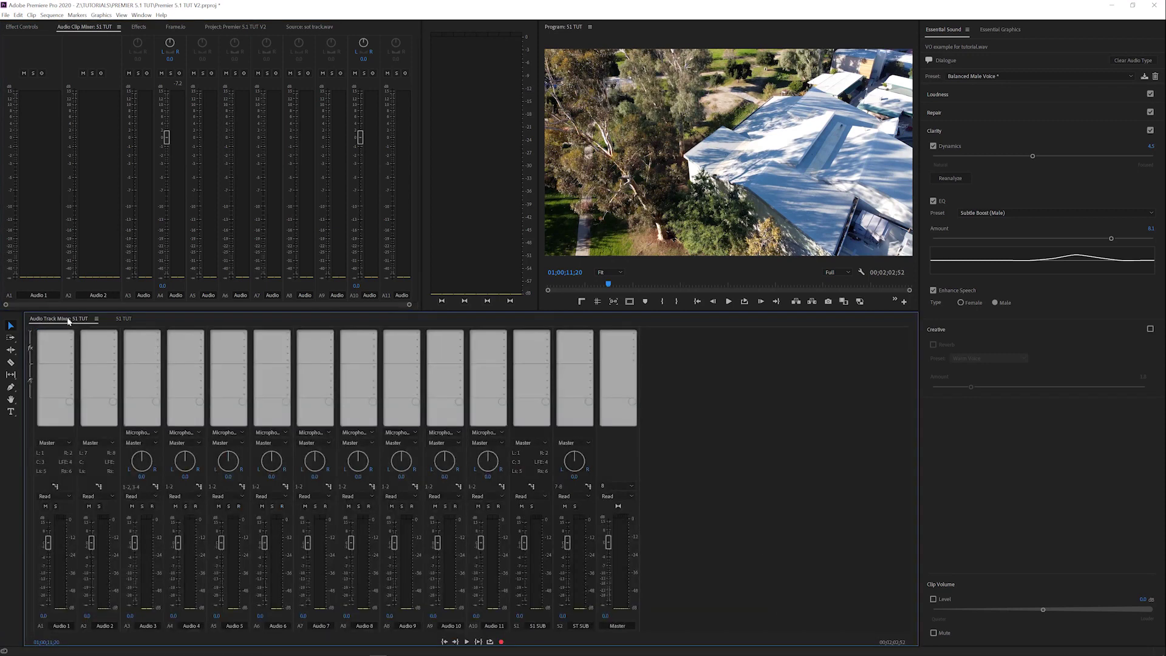
left_click(141, 15)
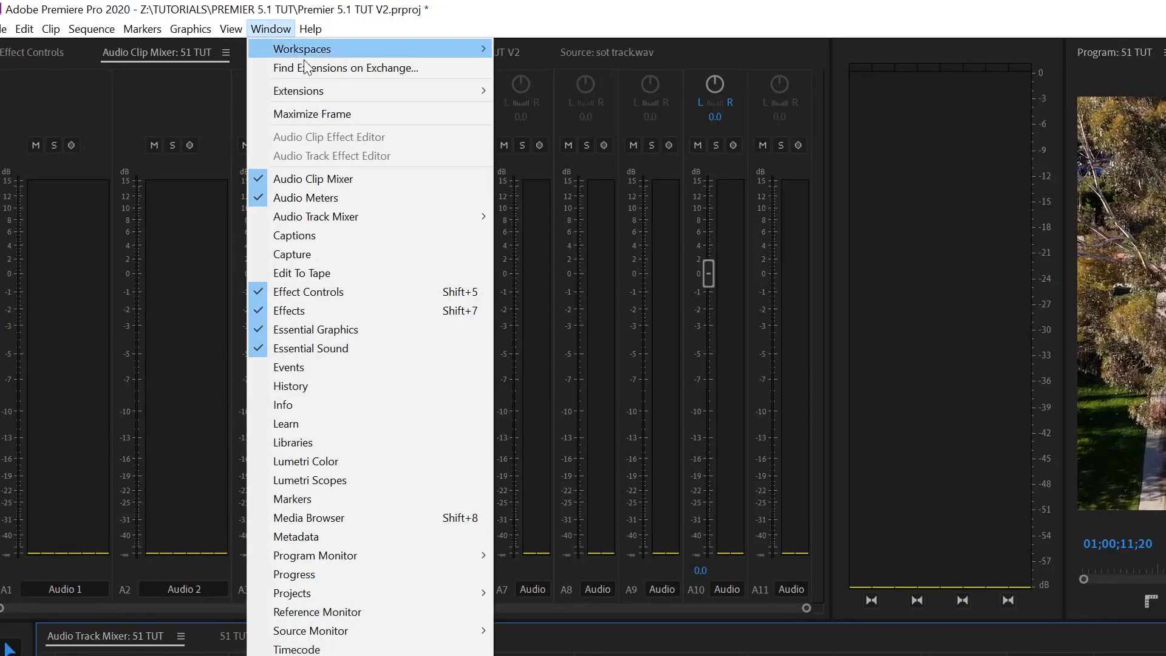
mouse_move(149, 111)
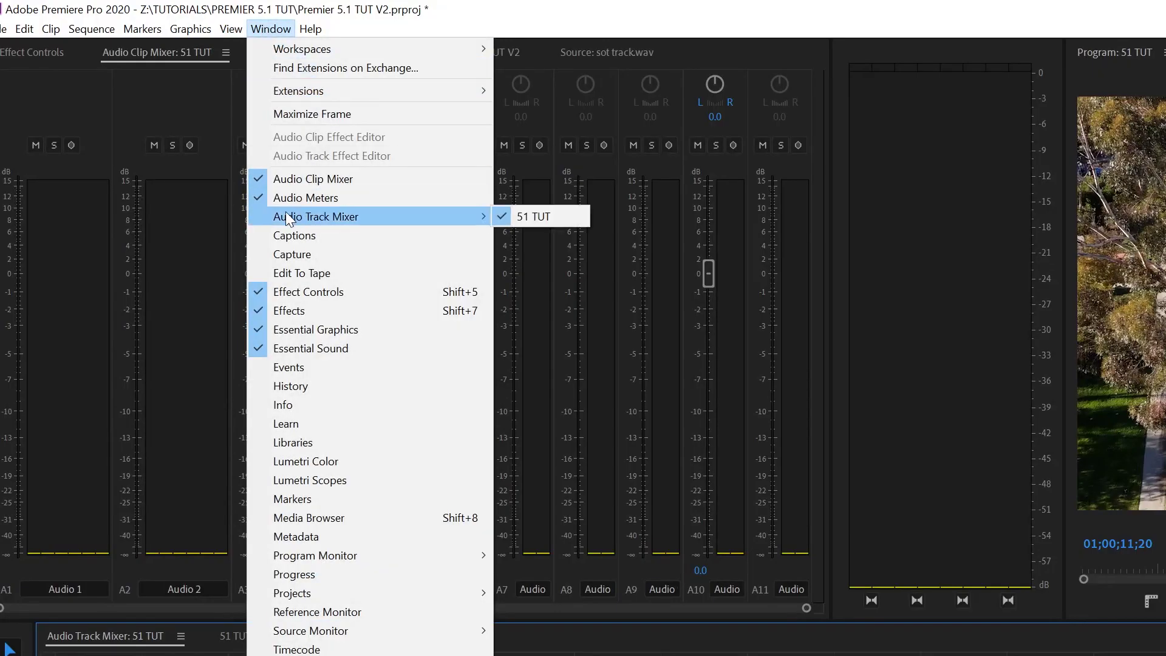
left_click(514, 217)
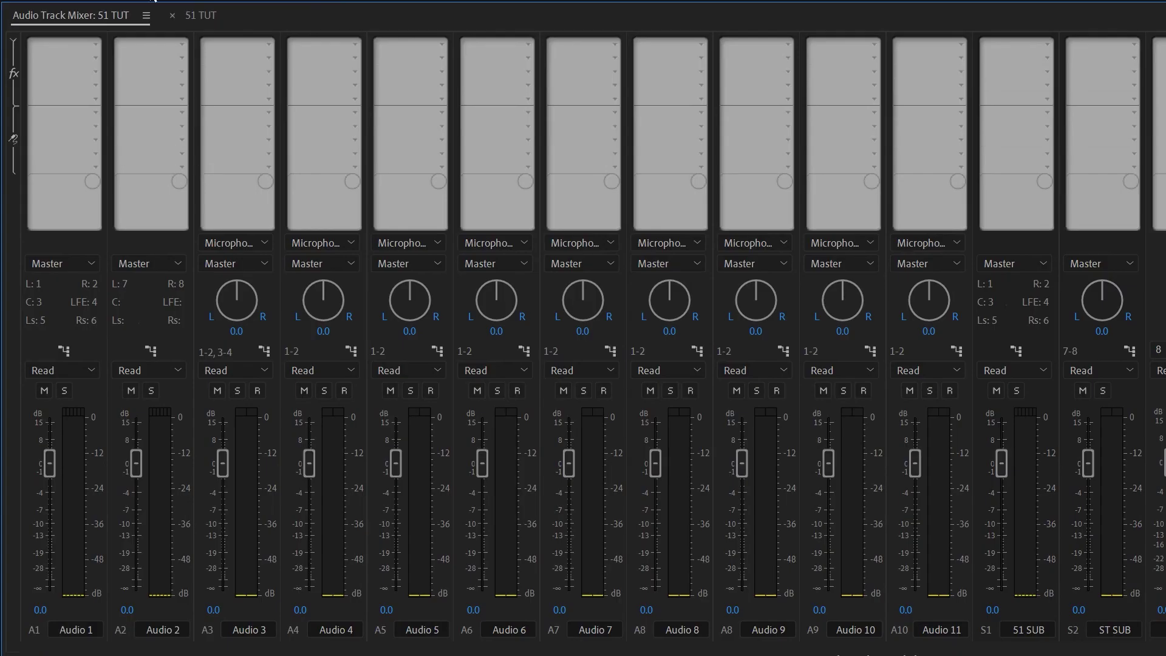
left_click(12, 42)
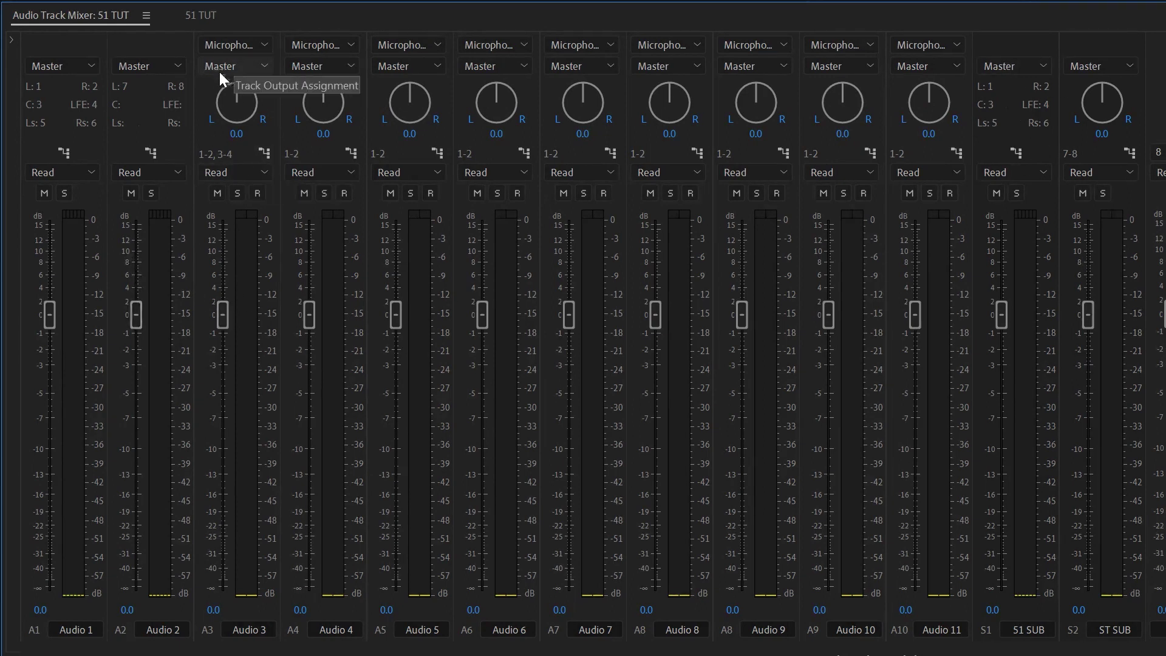
- Route Audio 3, 4, 5, 6 and 7 outputs from Master to the 51 SUB submix
left_click(257, 68)
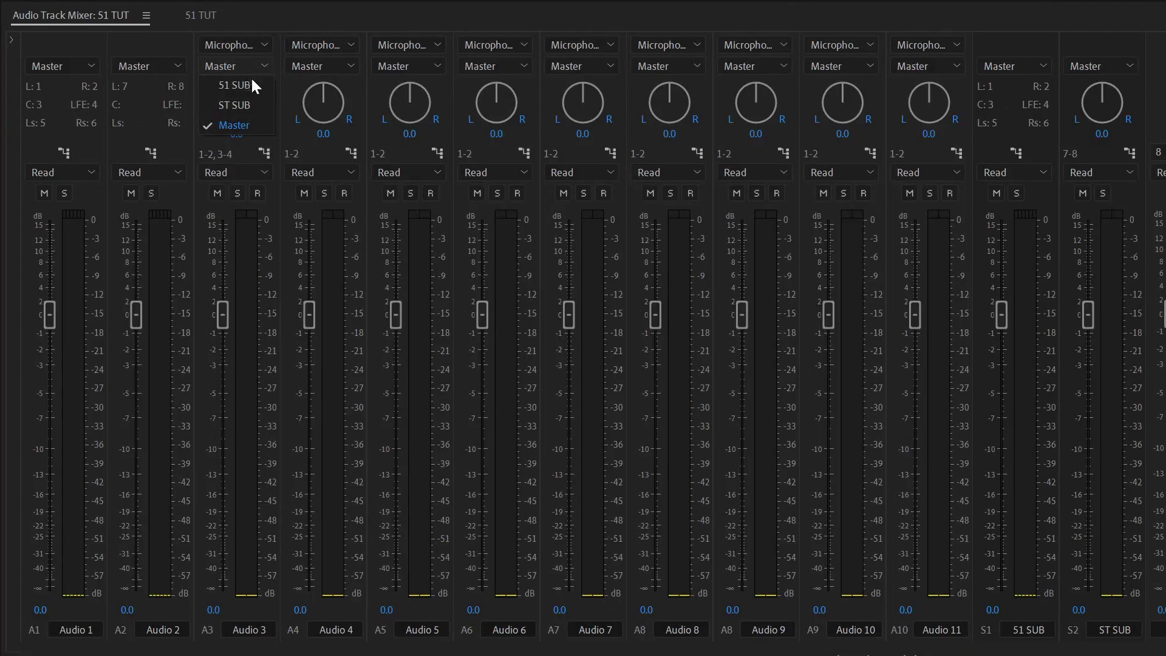
left_click(247, 85)
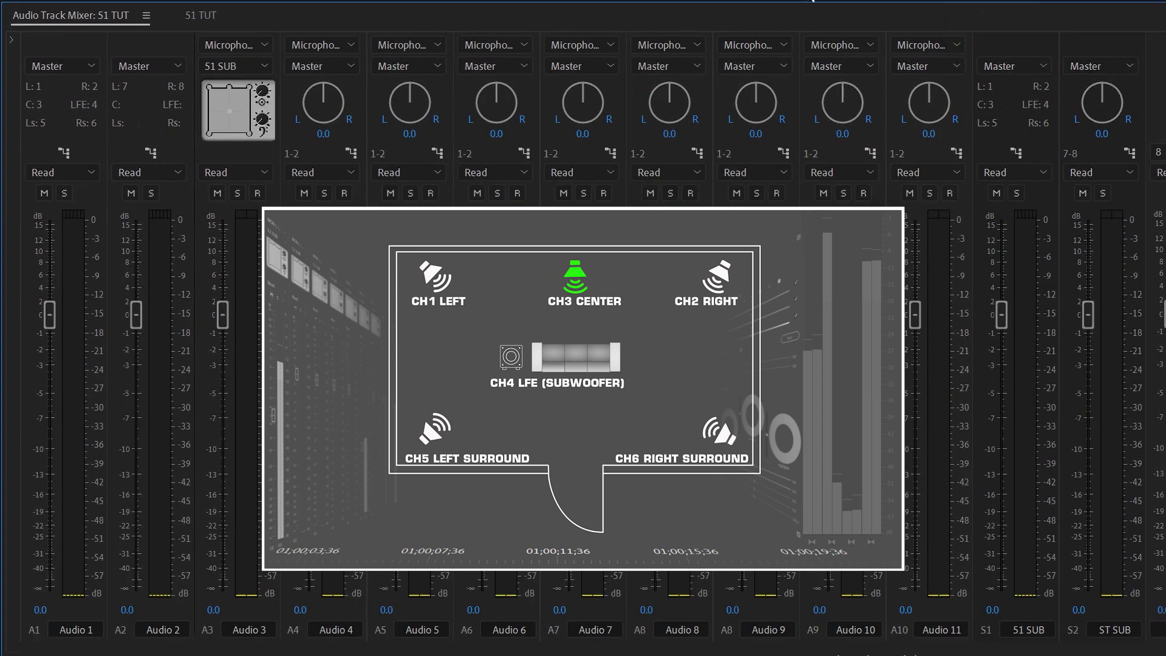
mouse_move(265, 125)
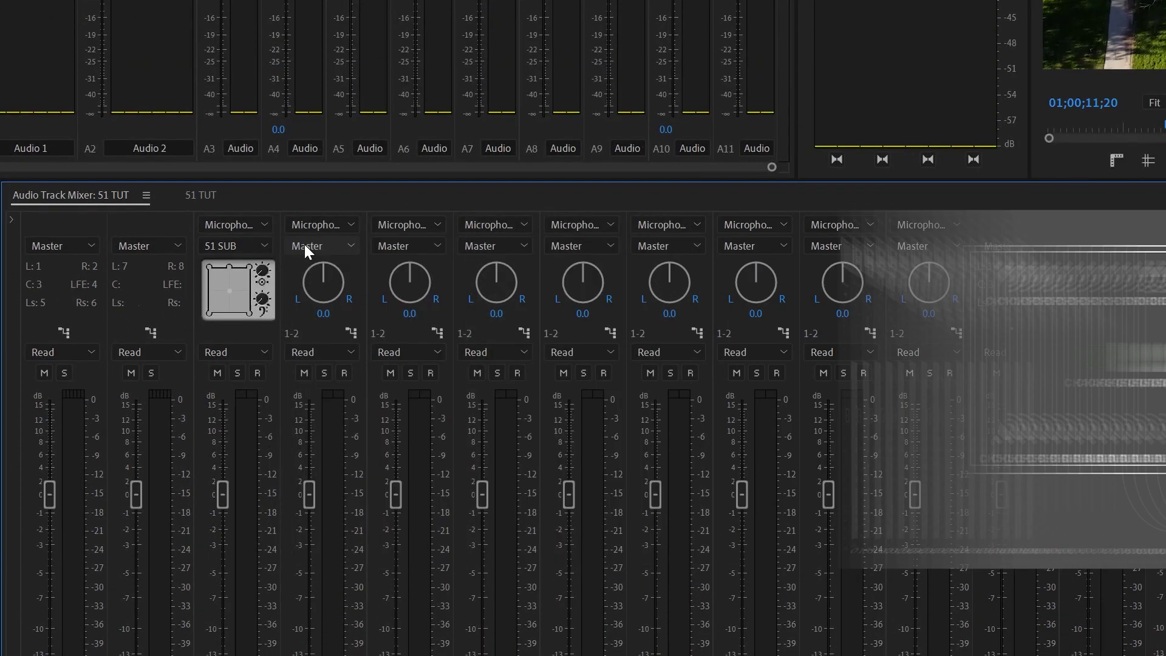
left_click(304, 244)
left_click(312, 265)
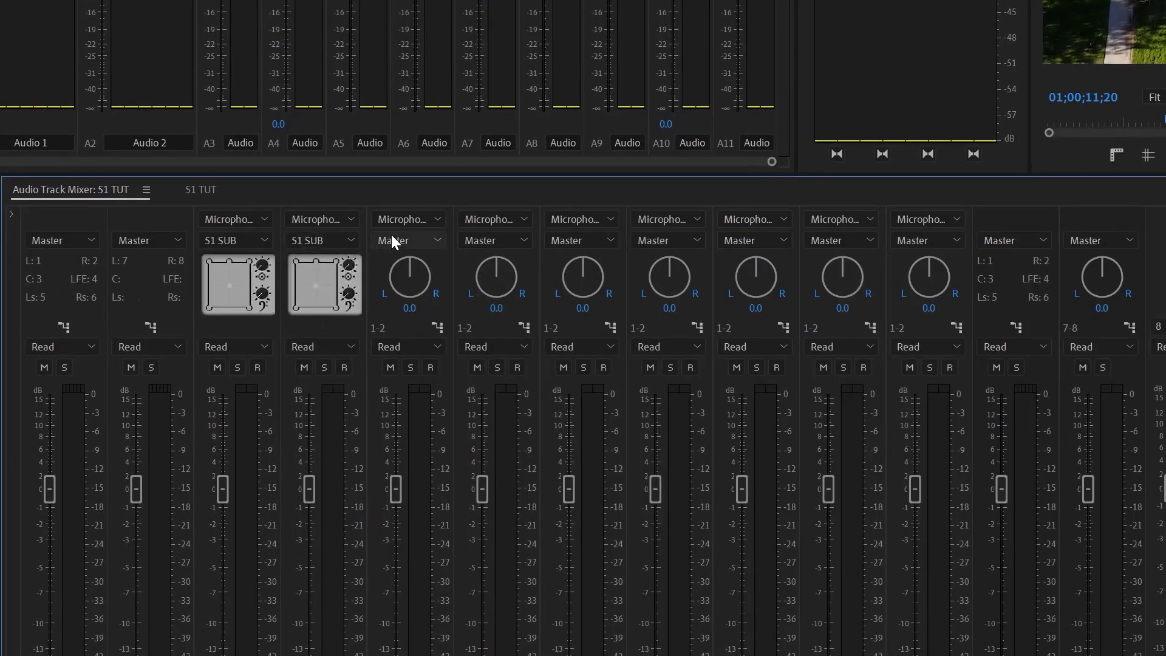
left_click(392, 246)
left_click(404, 265)
left_click(486, 244)
left_click(493, 259)
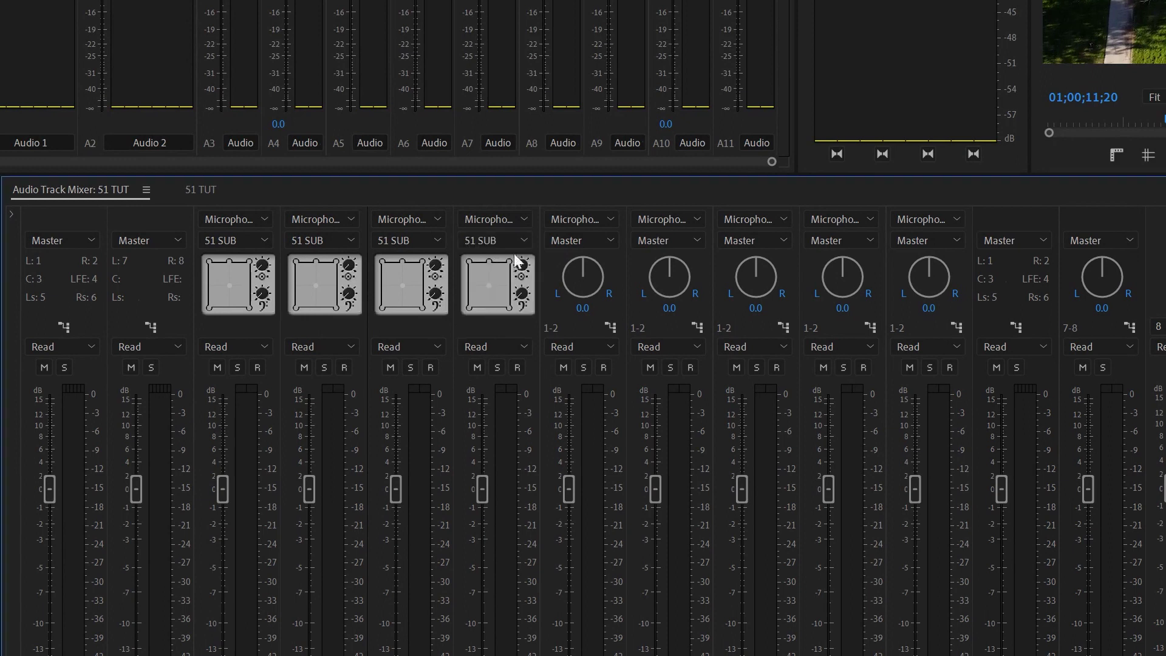
left_click(566, 242)
left_click(580, 259)
- Route Audio 8, 9, 10 and 11 outputs to the 51 SUB submix as well
left_click(638, 242)
left_click(646, 259)
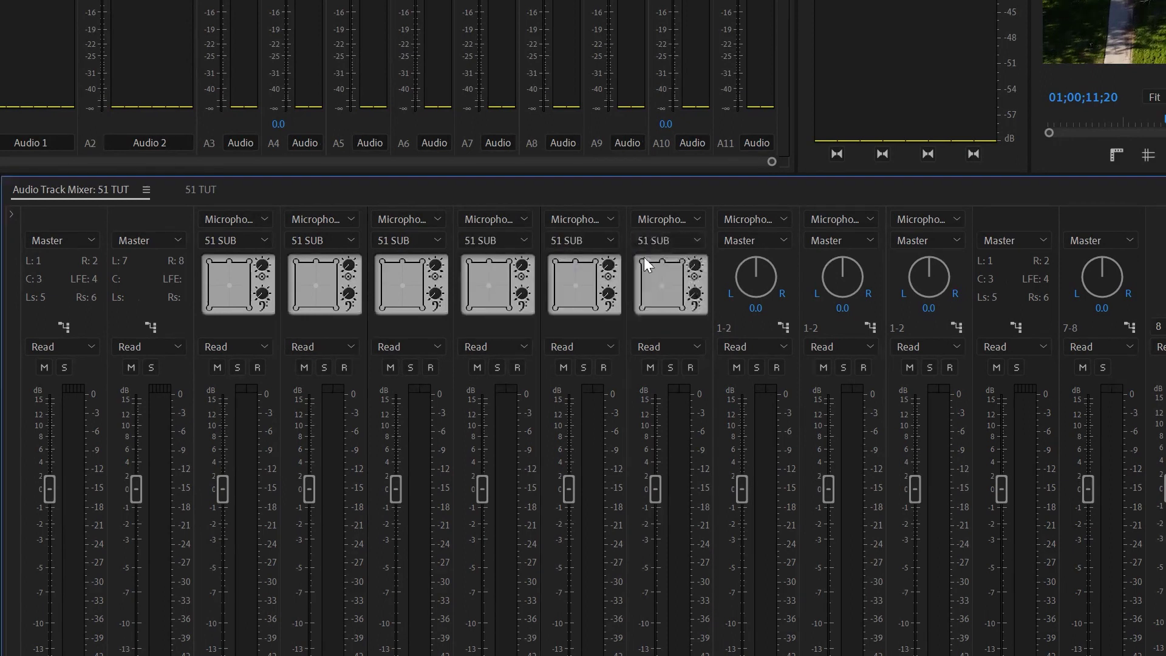
left_click(724, 243)
left_click(732, 259)
left_click(829, 243)
left_click(835, 259)
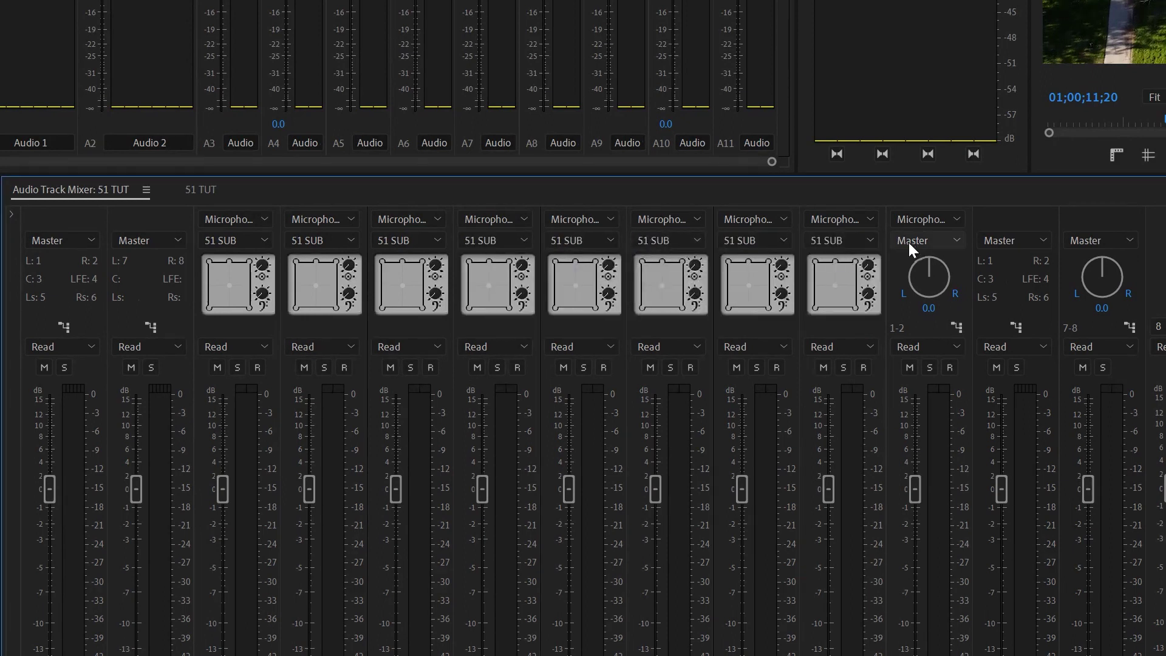
left_click(910, 243)
left_click(917, 258)
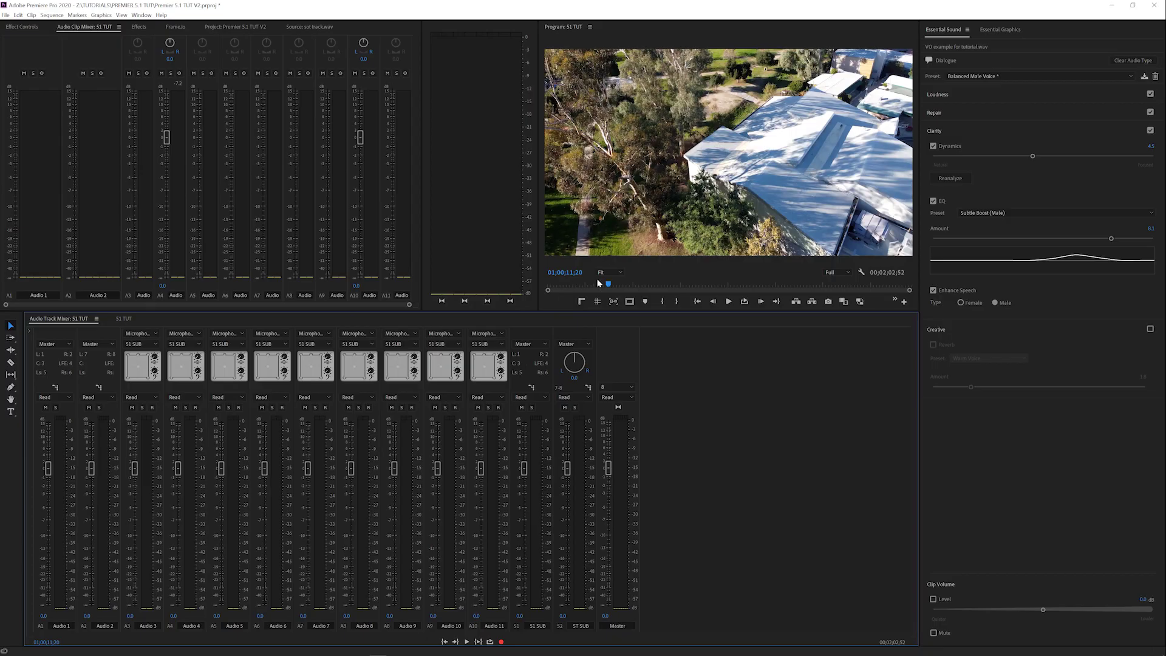
- Play back briefly to check the surround routing, then expand the effects and sends area
key("space")
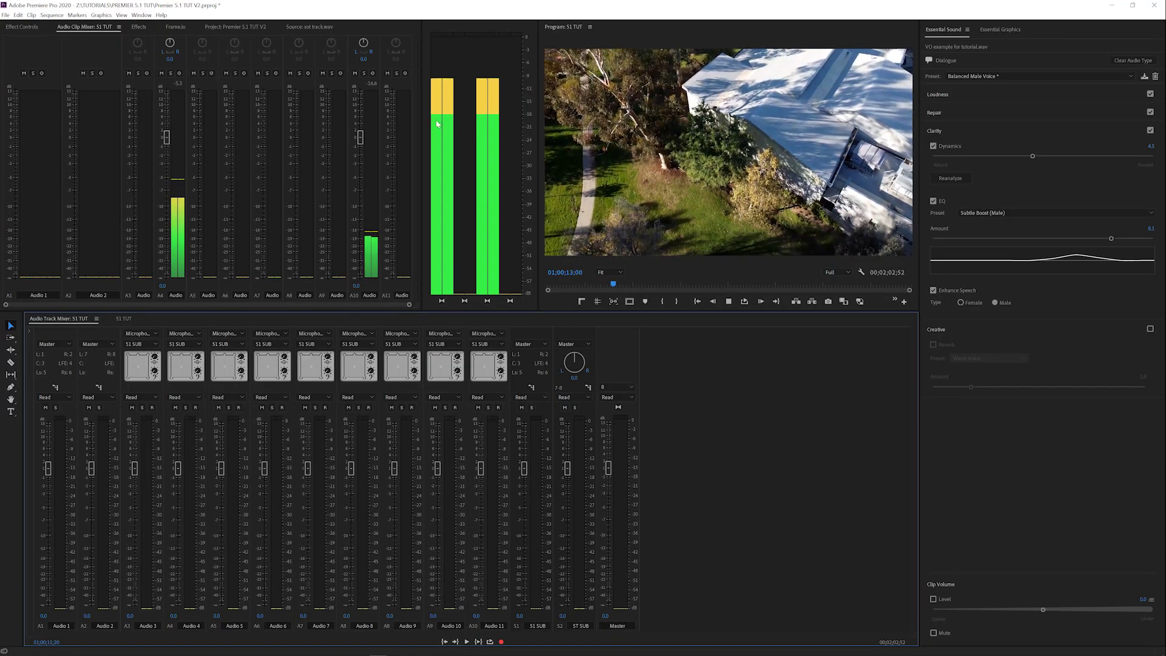
key("space")
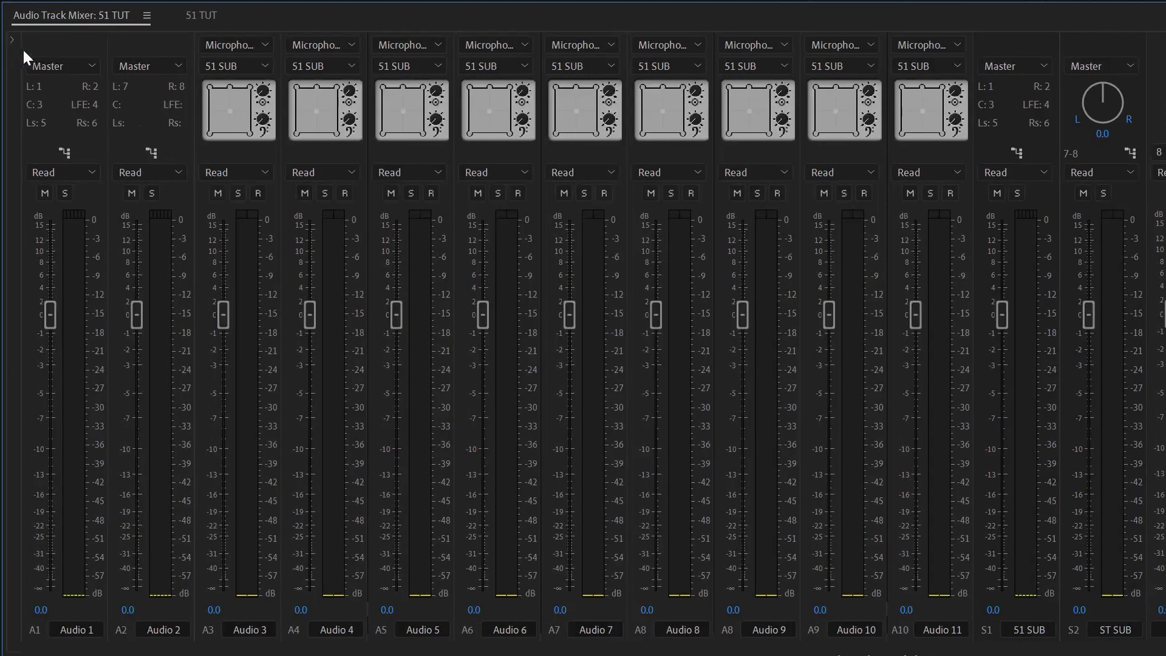
left_click(11, 40)
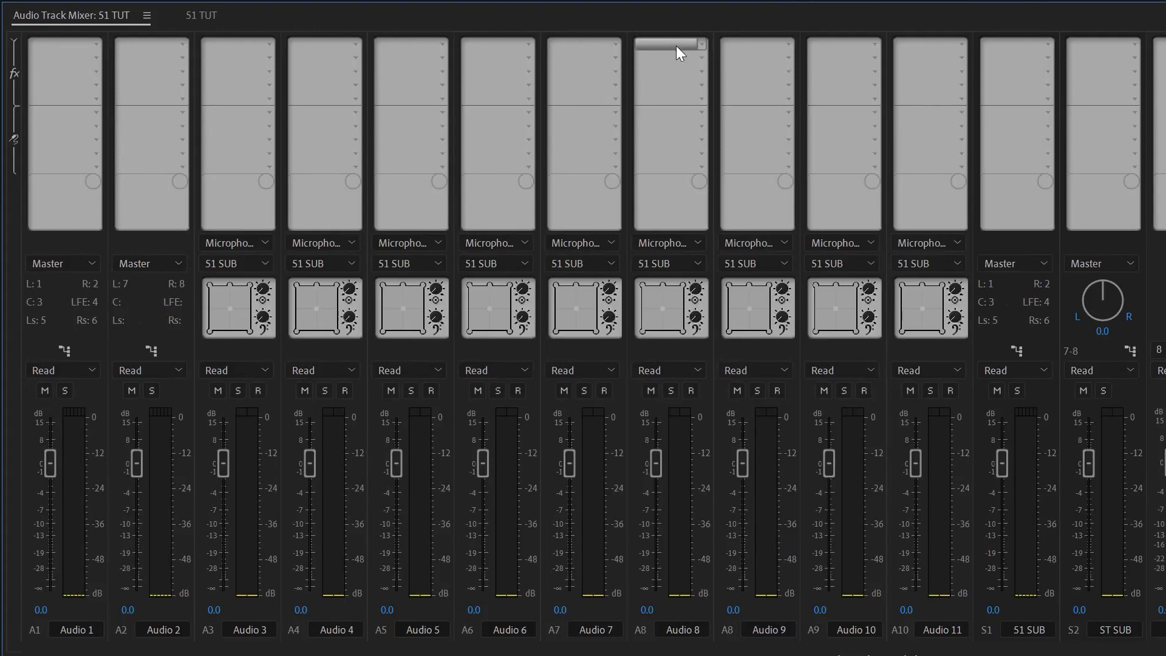
- Browse the Audio 8 effects list and close it without adding an effect
left_click(701, 42)
mouse_move(700, 122)
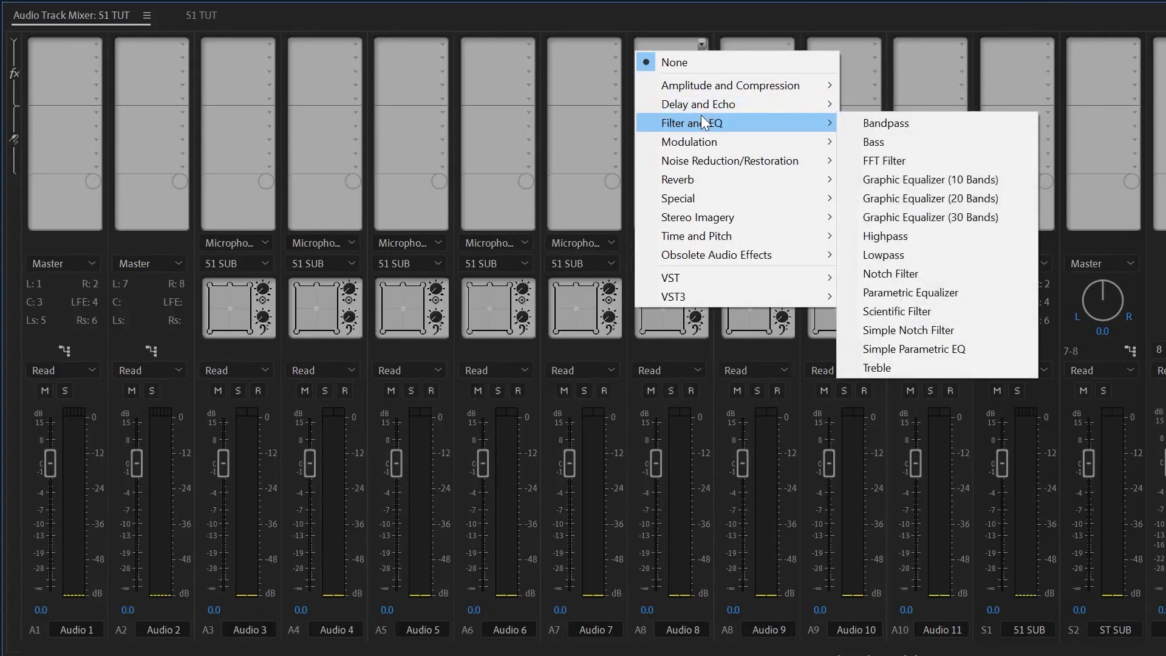
left_click(662, 38)
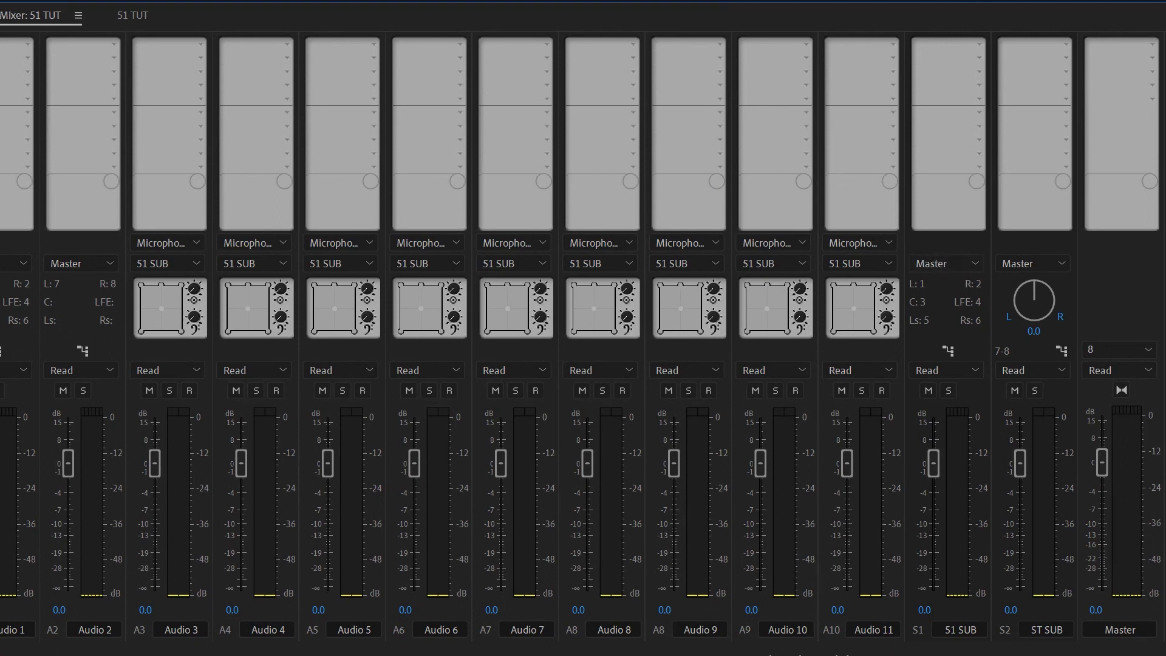
- Set the 51 SUB submix send to ST SUB with a send level of 6 dB
left_click(979, 111)
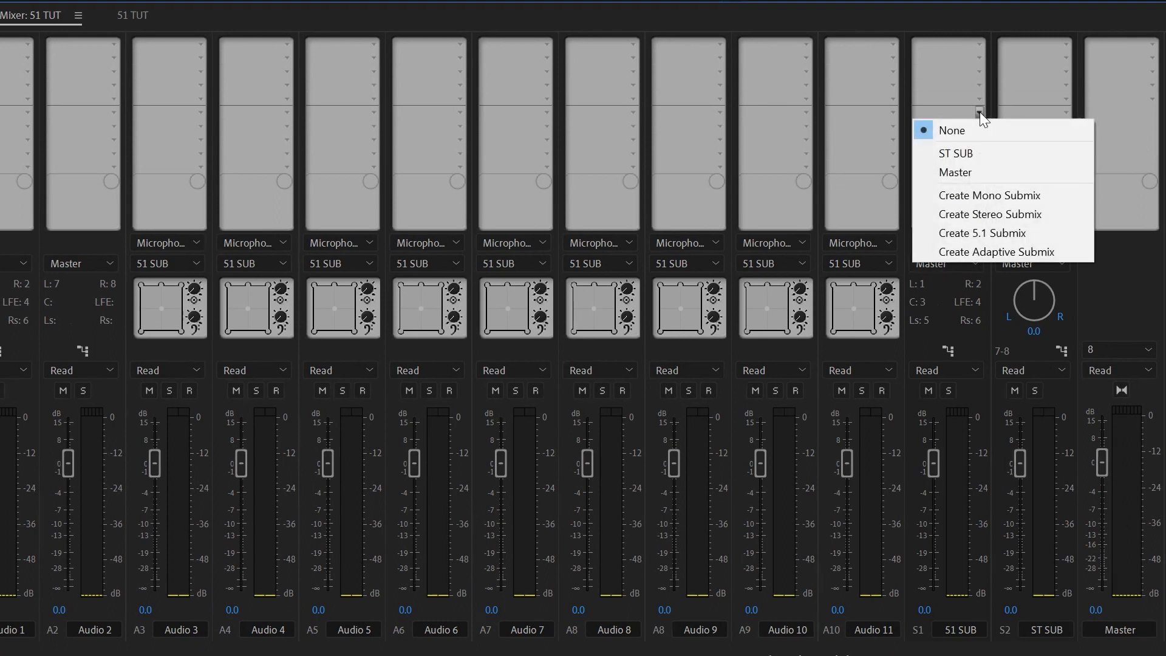
left_click(947, 154)
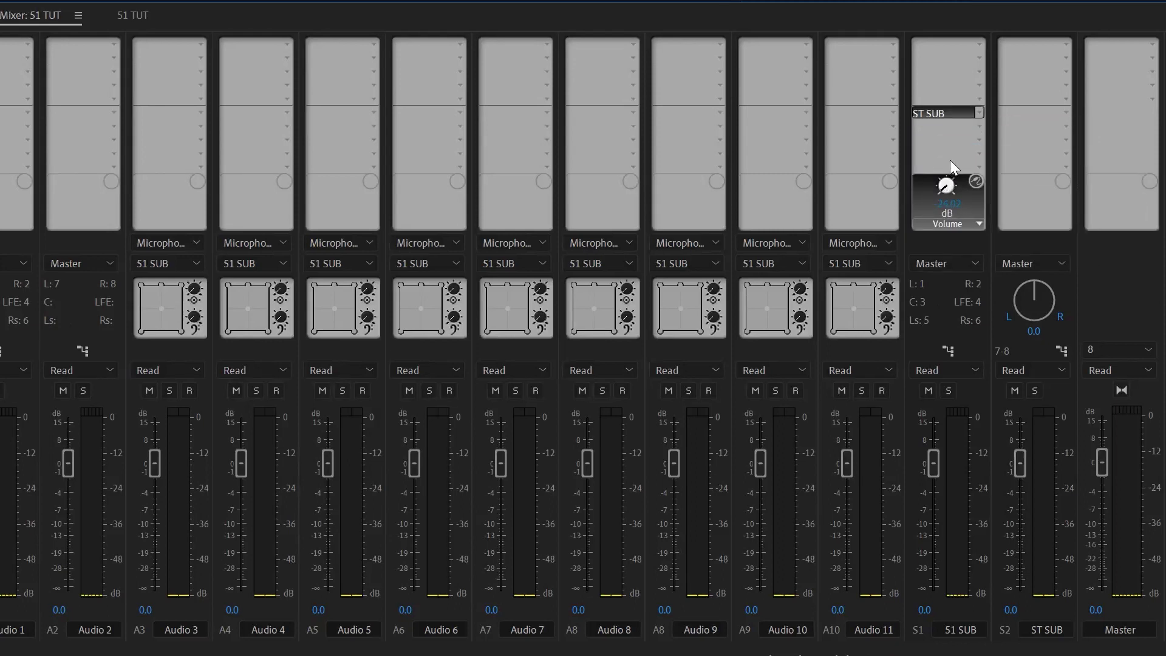
left_click(948, 203)
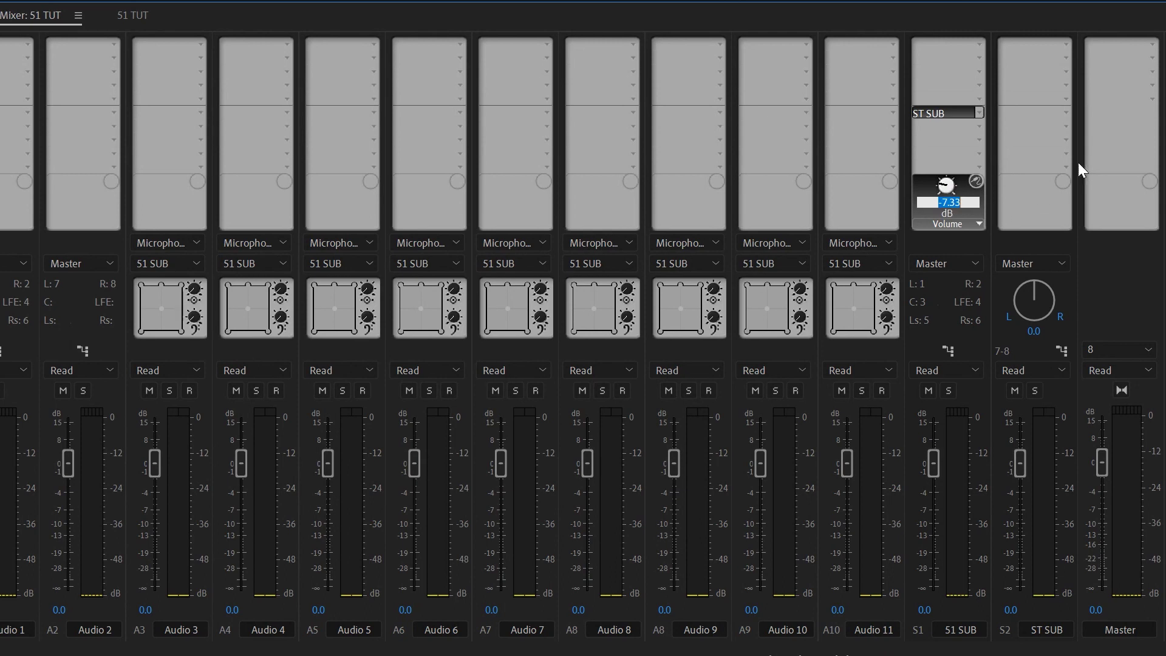
type("6")
key("Return")
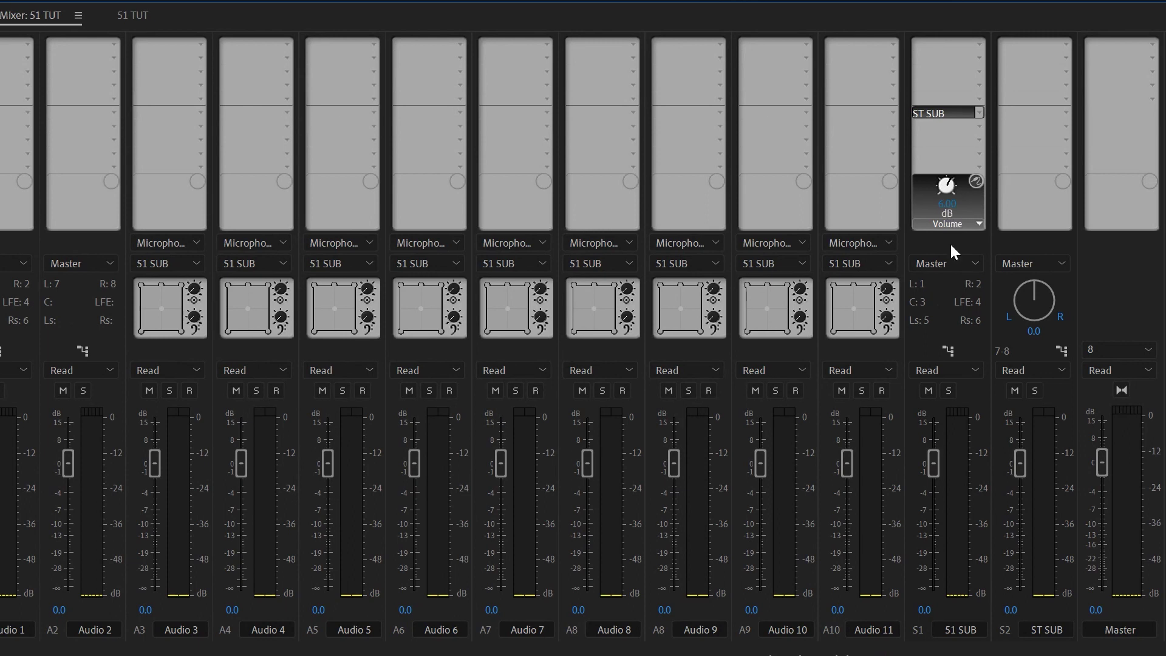
- After nudging the ST SUB send higher, re-enter its level as 6 dB
left_click_drag(950, 187, 953, 193)
left_click(947, 203)
type("6")
key("Return")
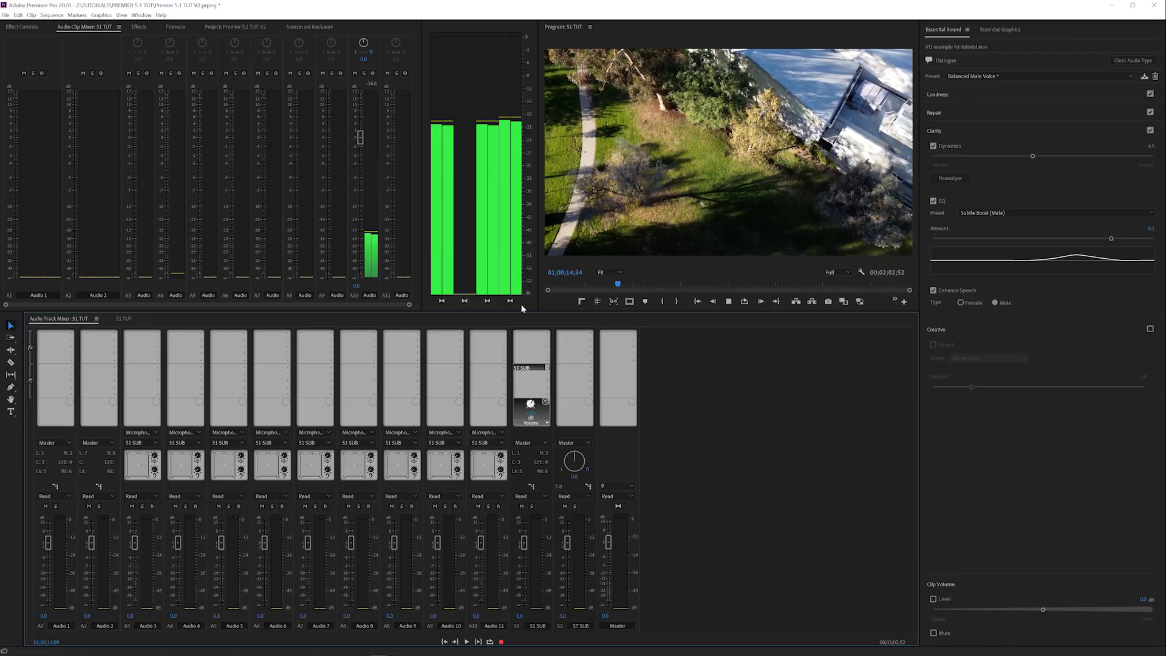
- Preview the mix briefly, park the playhead at 01;00;03;13, and solo Audio 3
key("space")
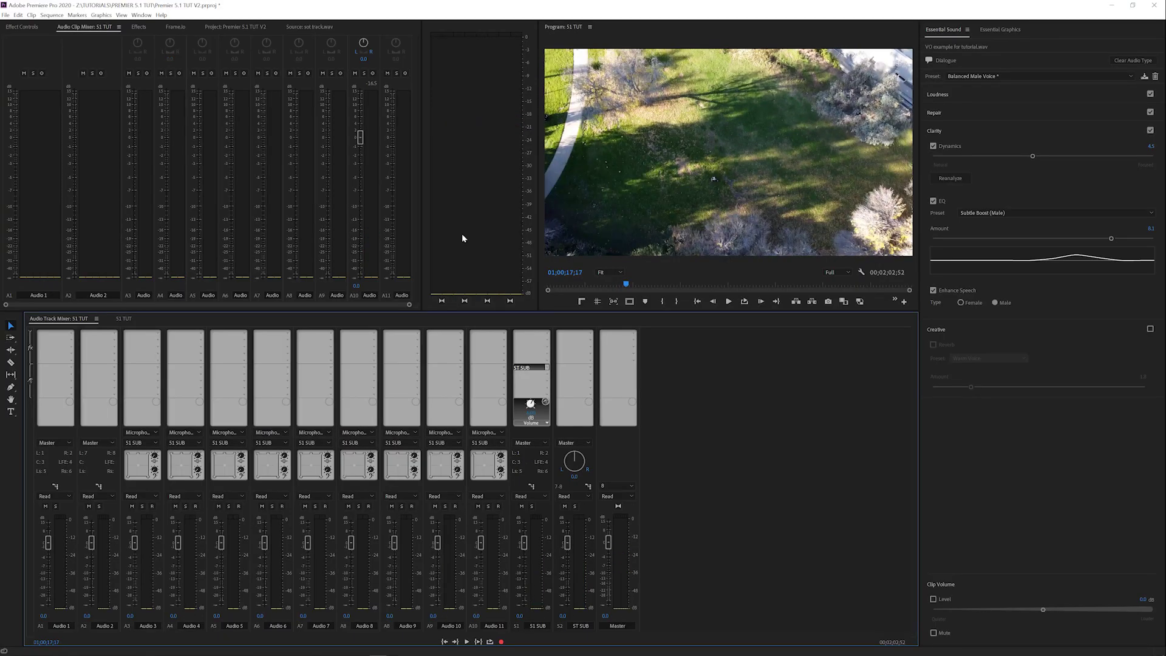
left_click(509, 302)
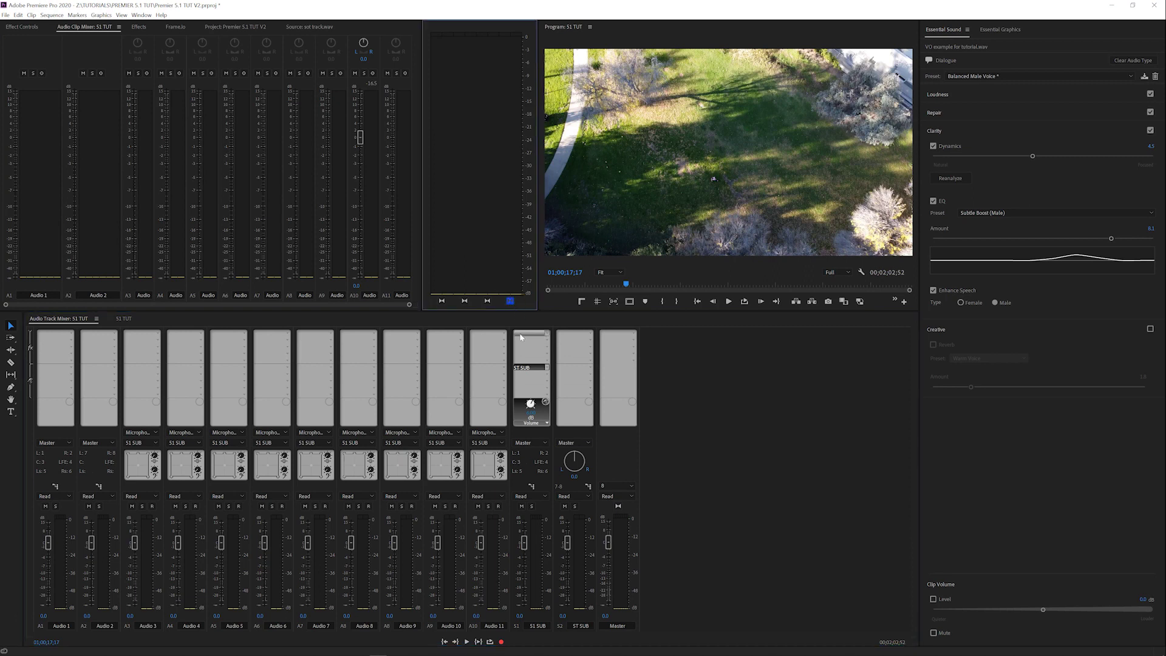
key("space")
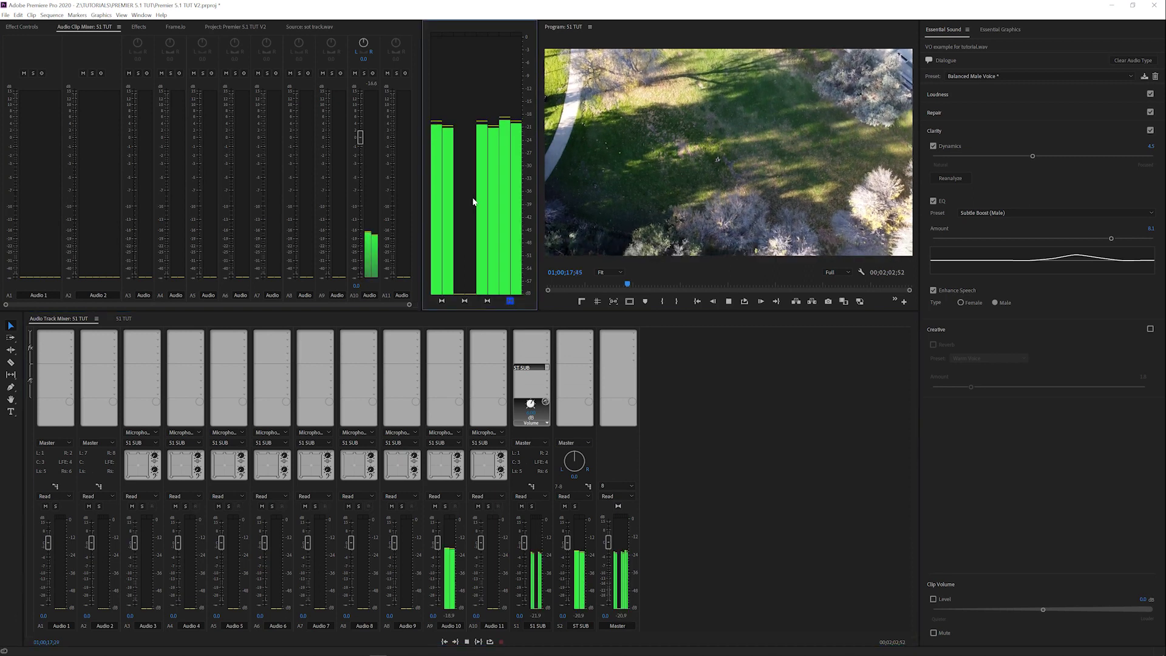
key("space")
left_click(601, 242)
key("Up")
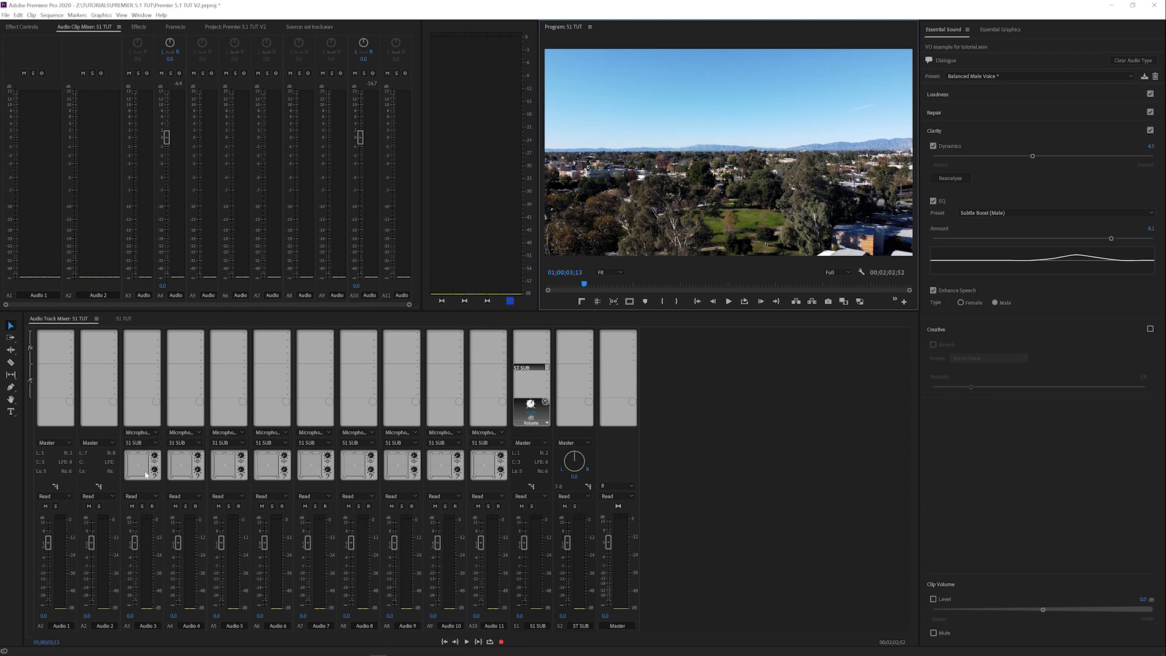
left_click(141, 506)
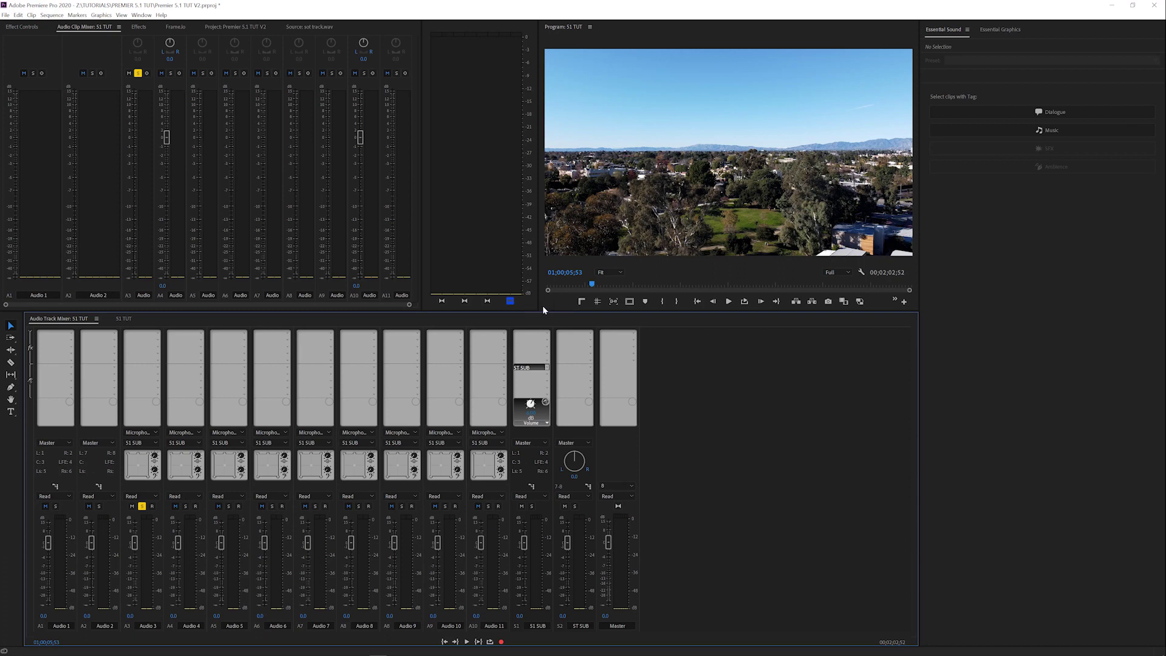
- Play soloed Audio 3 from before the sequence start, then return the playhead to 01;00;00;53
left_click_drag(591, 284, 568, 285)
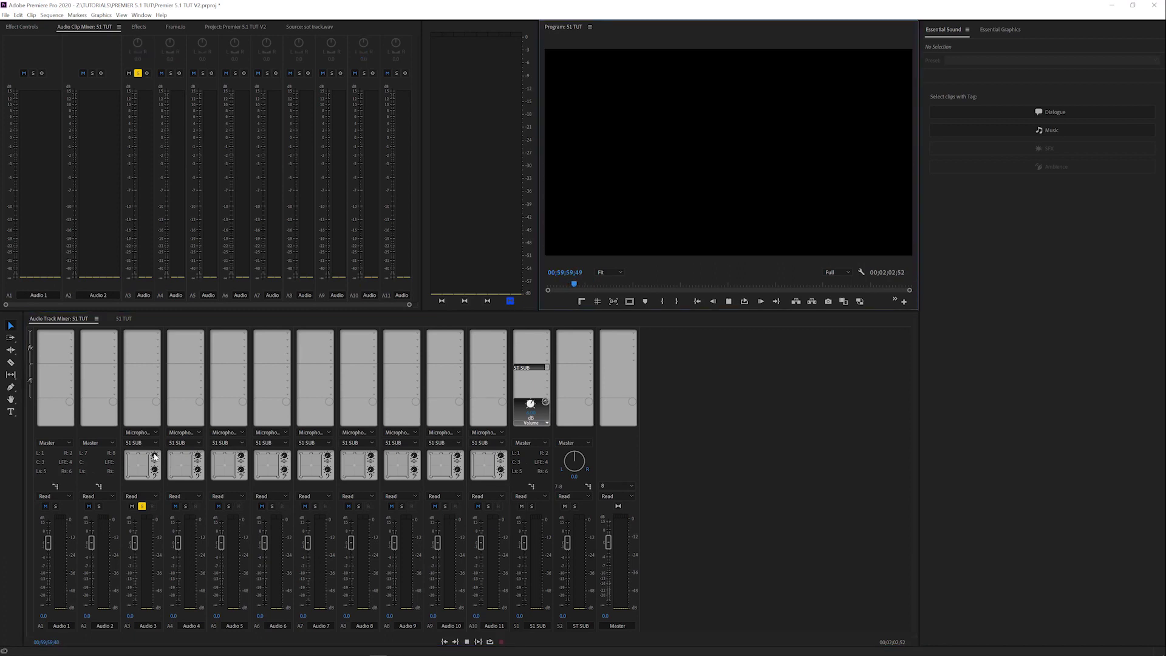
key("space")
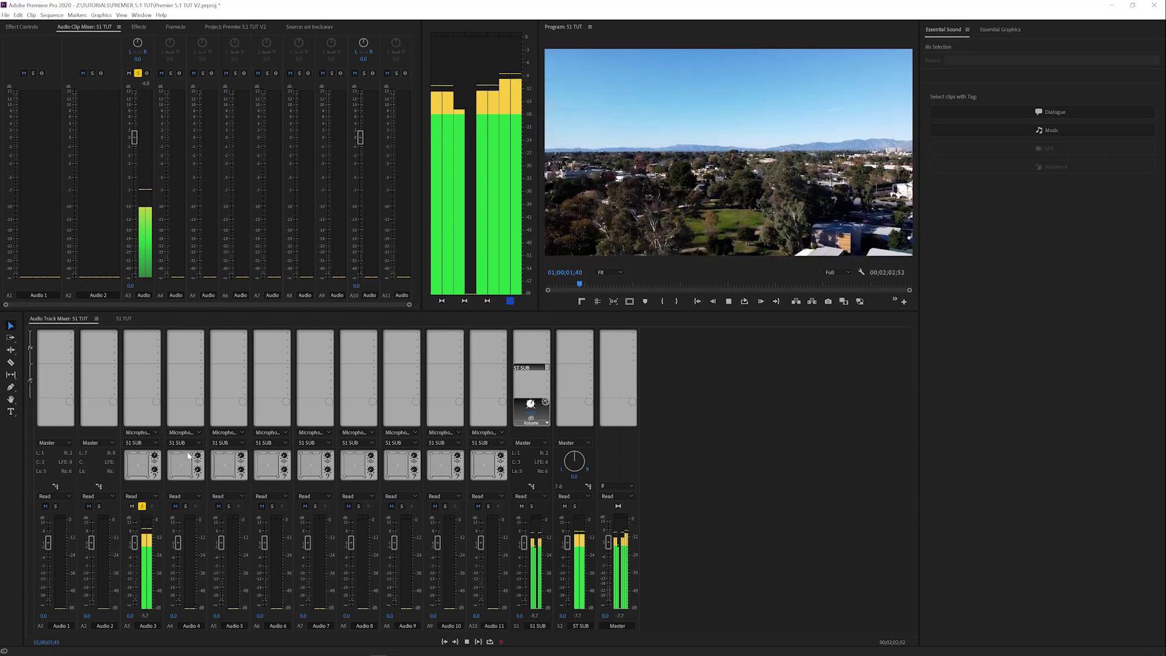
left_click(268, 463)
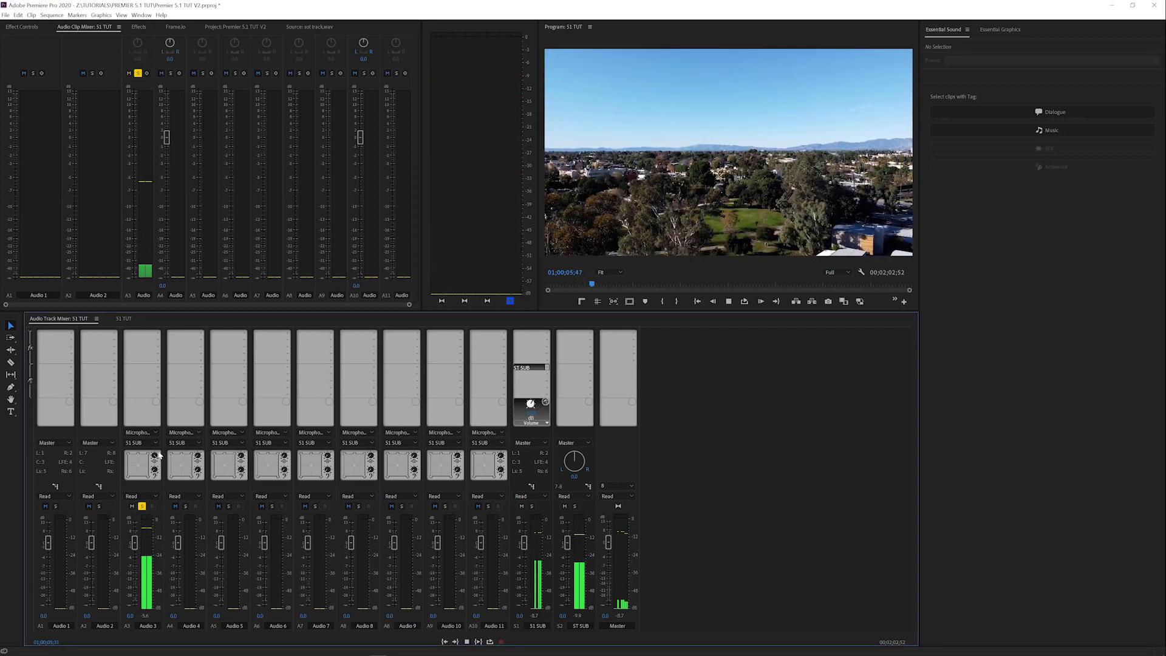
key("space")
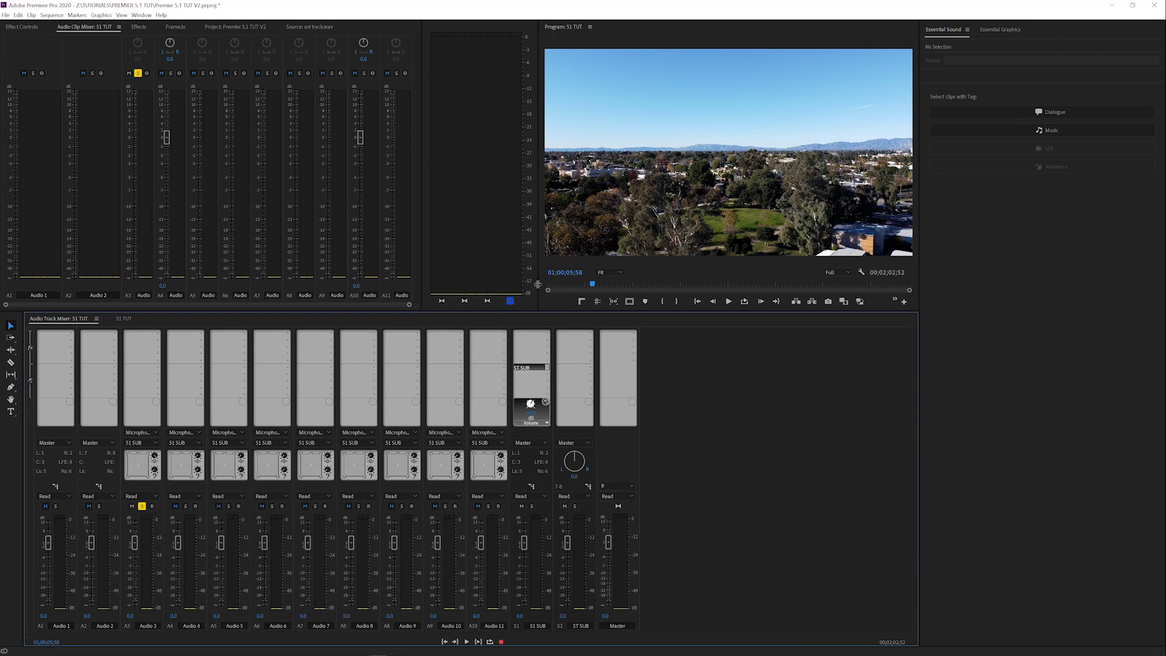
left_click(576, 285)
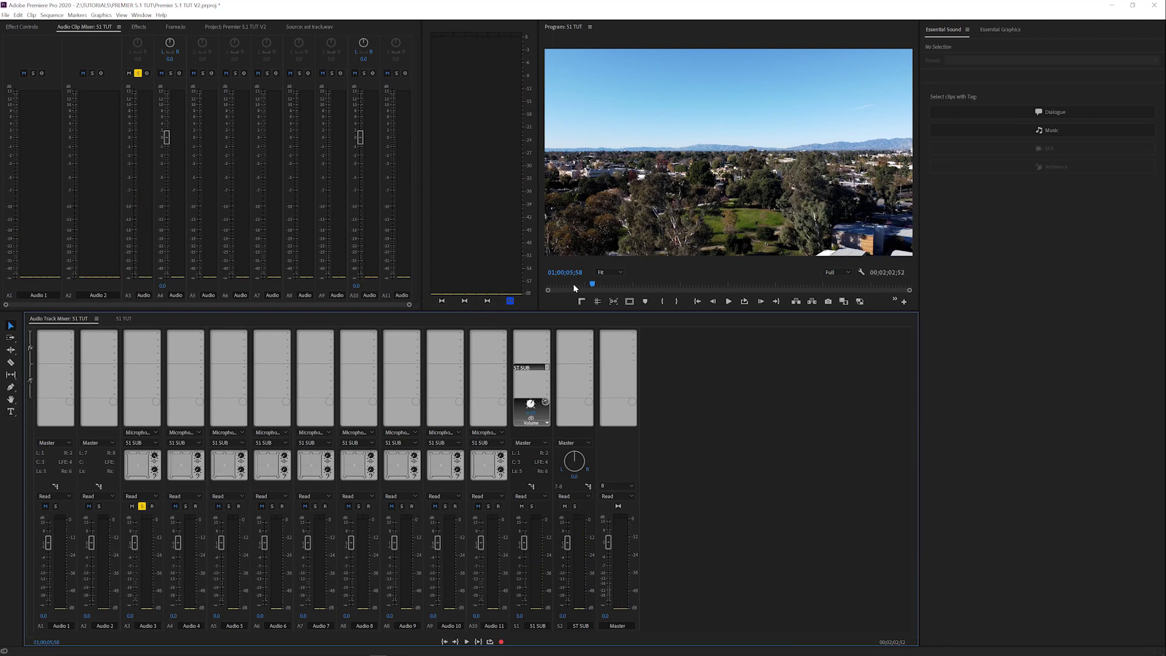
- Pan Audio 3 toward the front left and audition it again from near the start
left_click(140, 465)
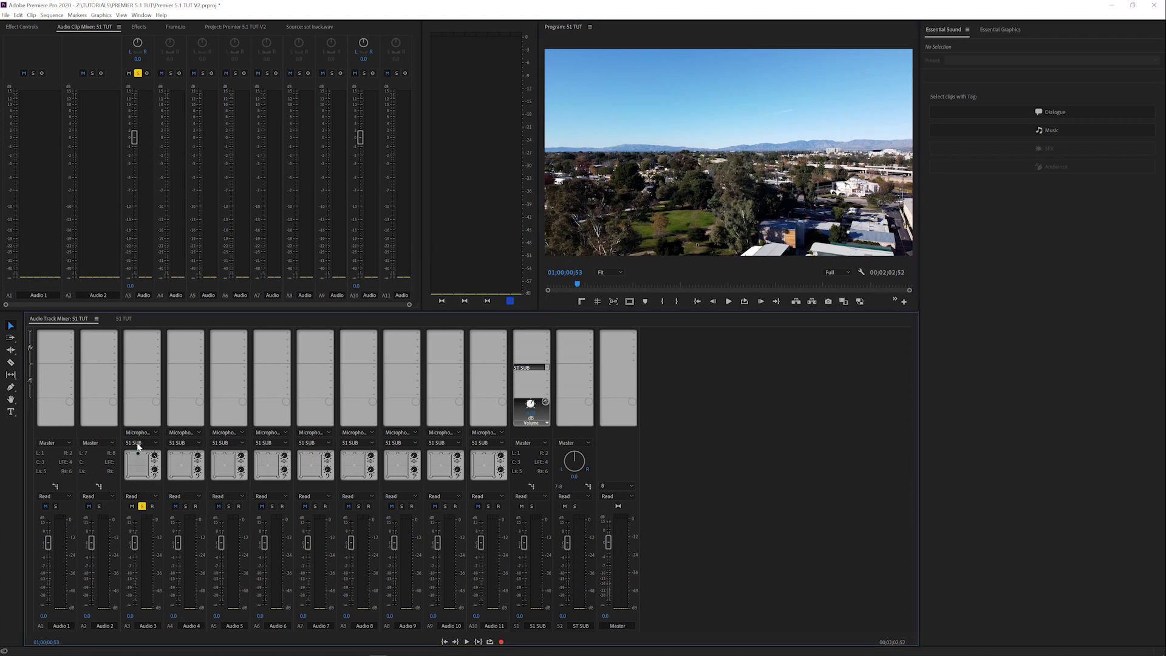
left_click(575, 282)
key("space")
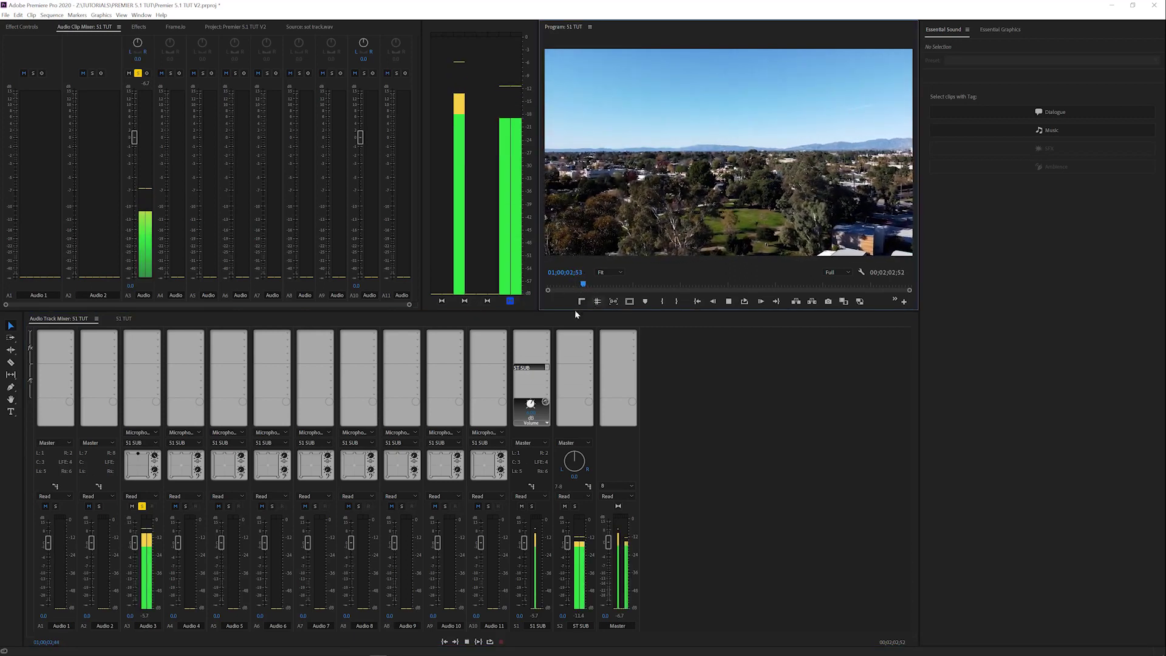
key("space")
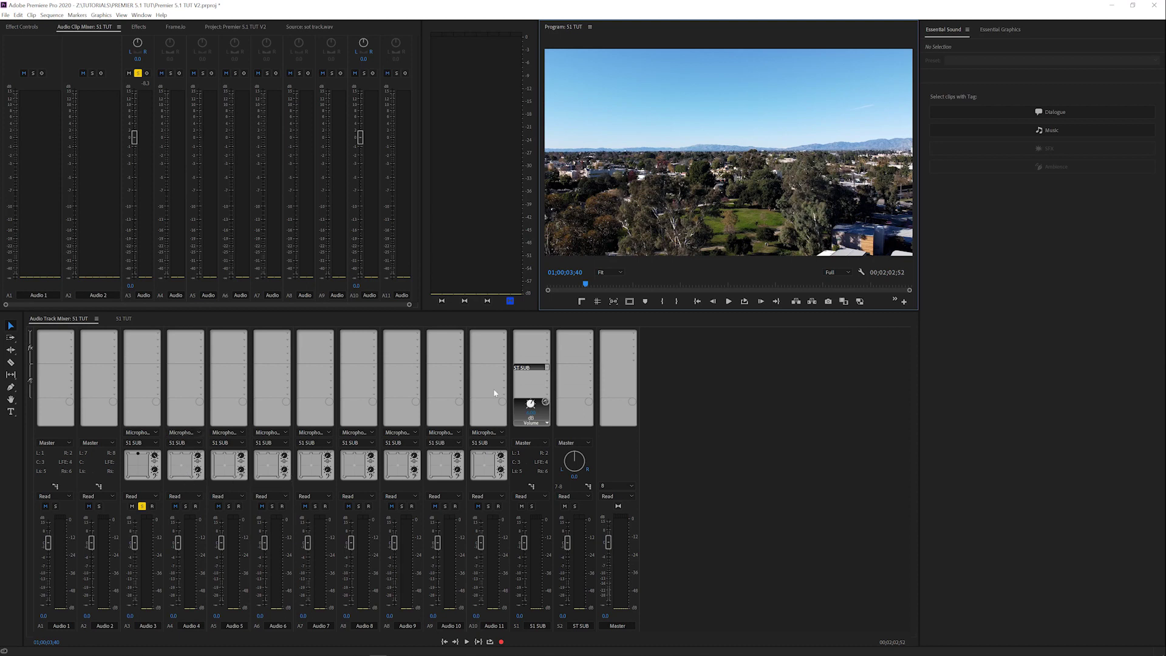
key("space")
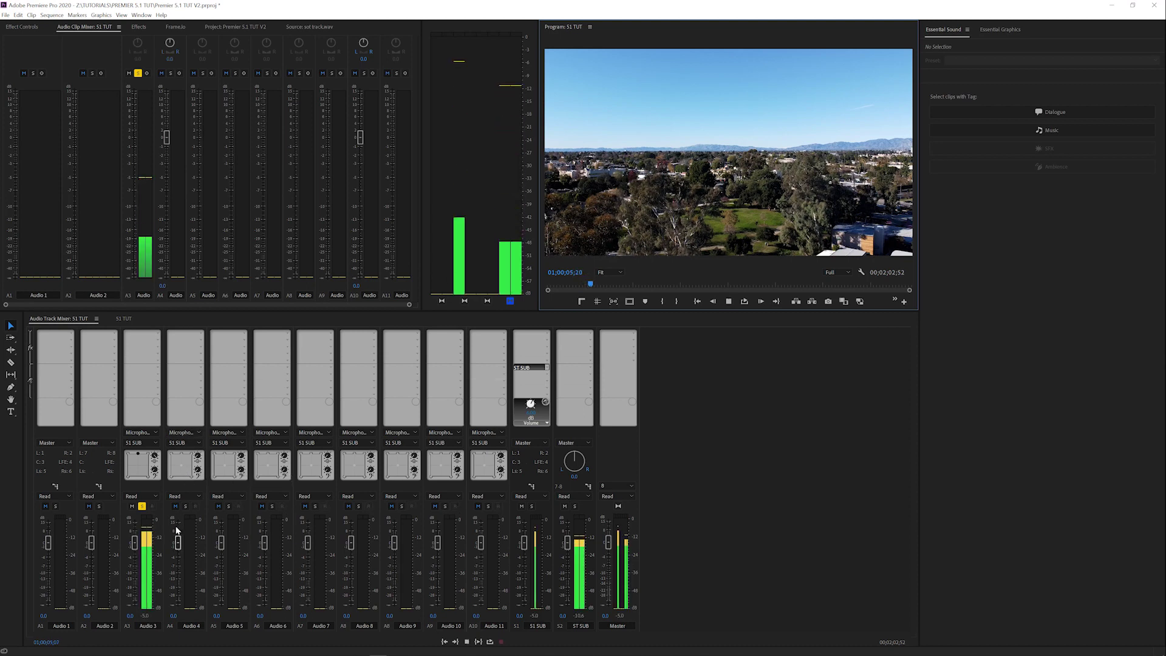
key("space")
- Solo Audio 4 and audition it, replaying briefly from 01;00;06;15
left_click(186, 506)
key("space")
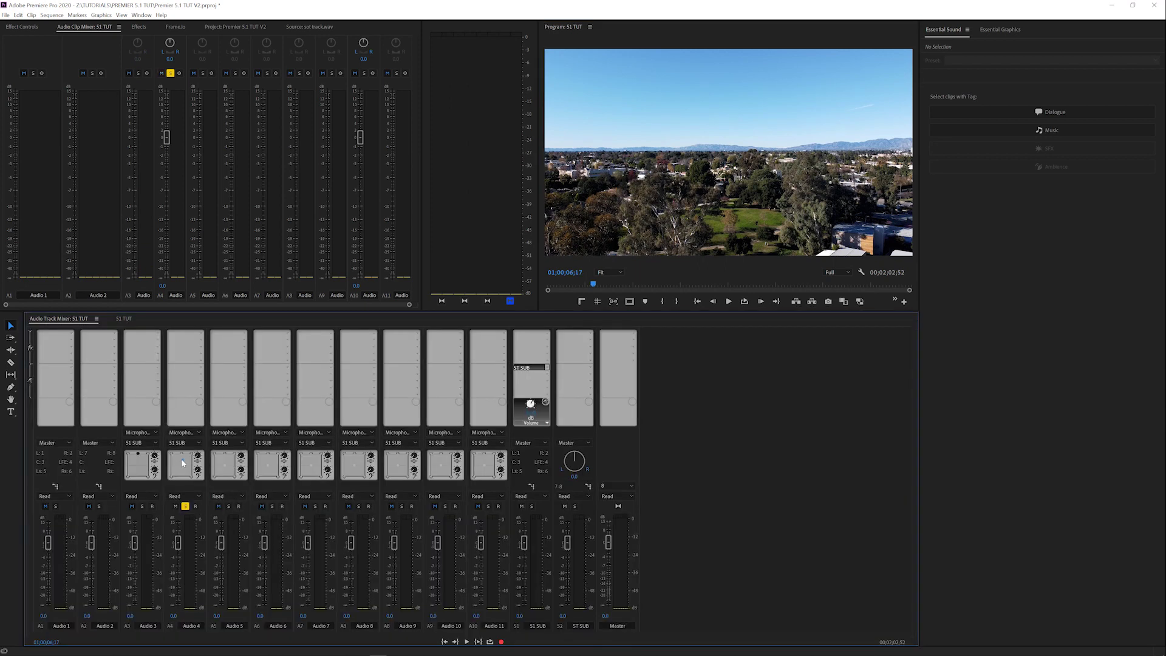
key("space")
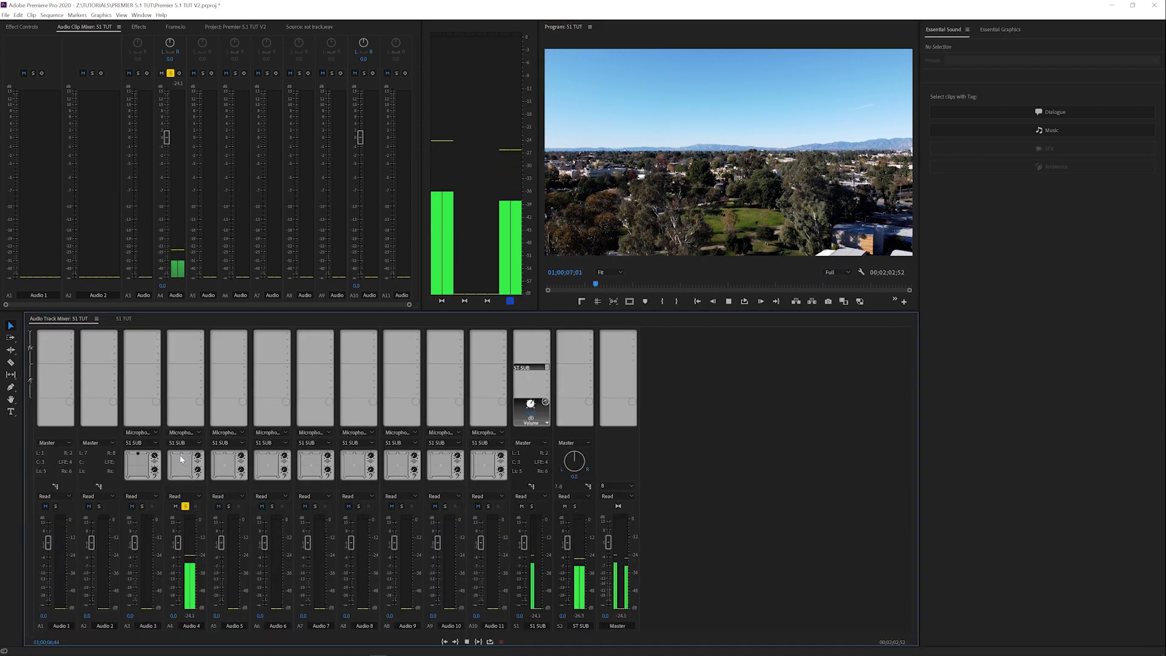
key("space")
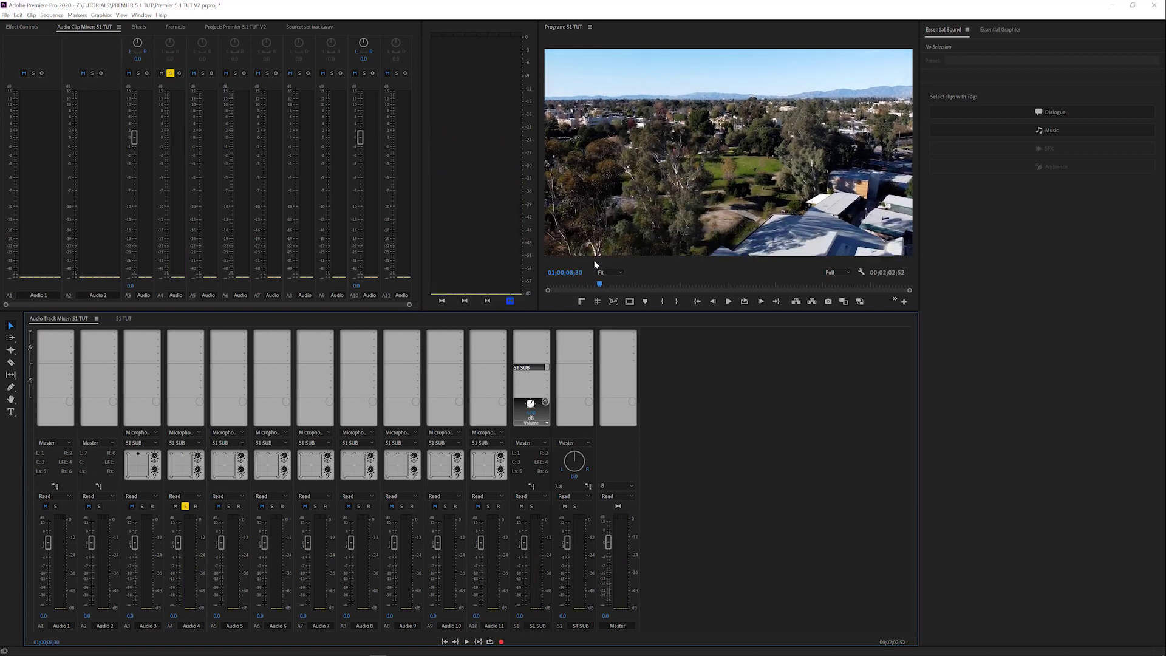
left_click_drag(603, 285, 595, 289)
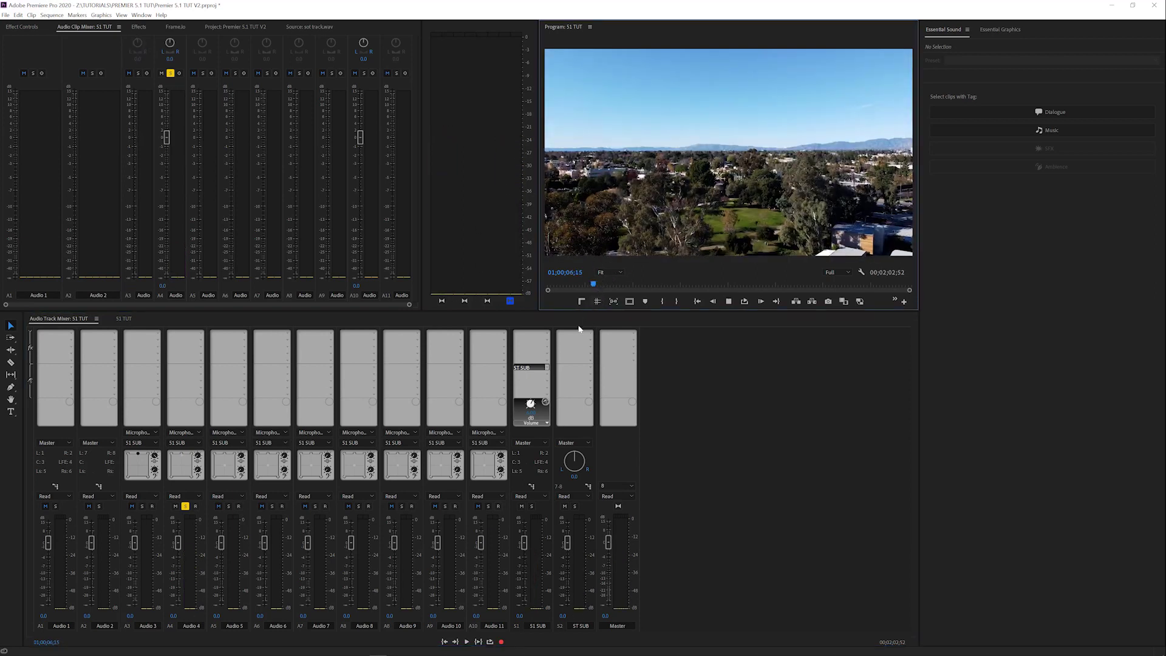
key("space")
- Solo Audio 3 alongside Audio 4 and play both from 01;00;03;57 to 01;00;10;00
left_click(142, 507)
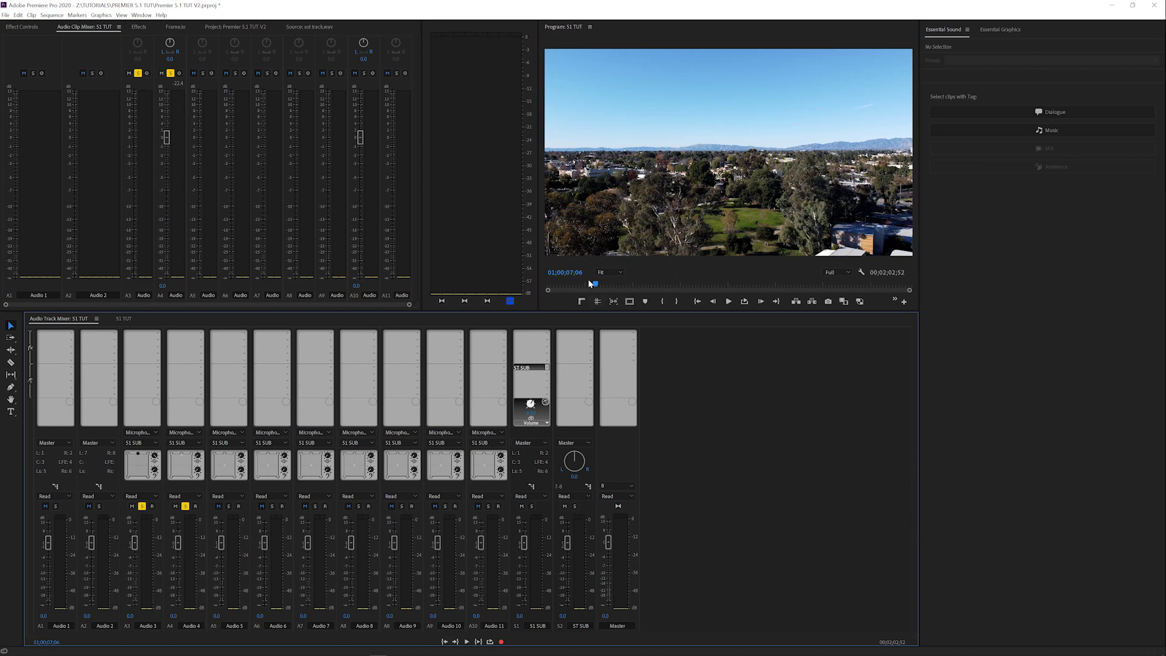
left_click_drag(589, 283, 588, 285)
key("space")
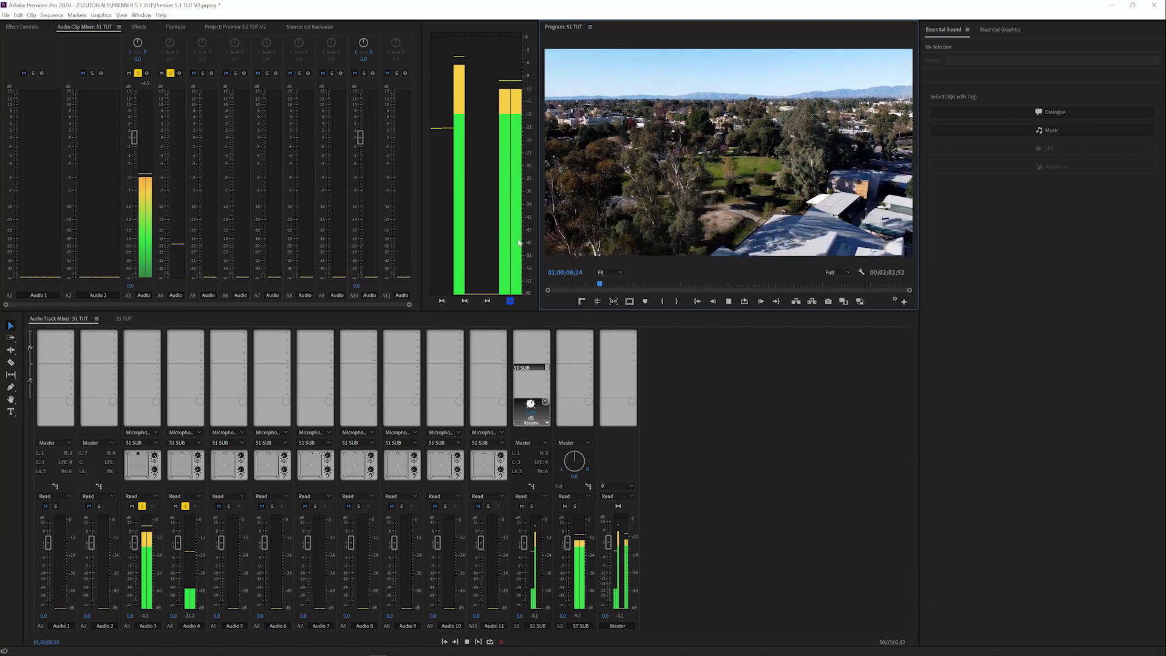
key("space")
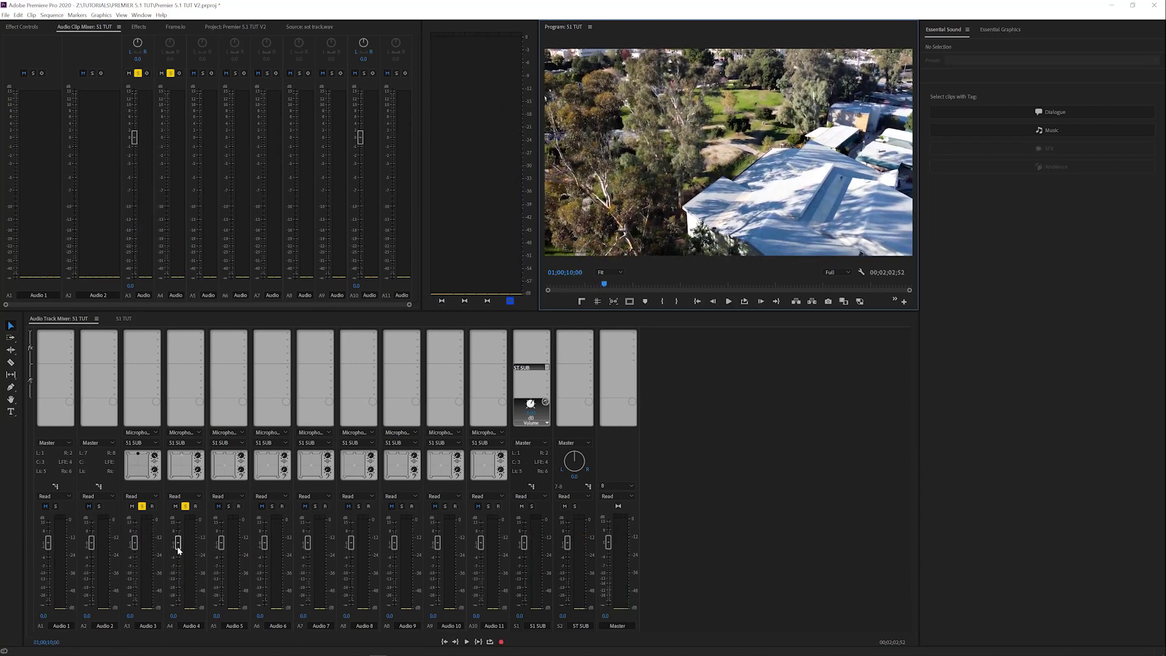
- Adjust the Audio 4 fader level, audition the mix, and move the playhead back to about 7 seconds
left_click_drag(180, 548, 175, 529)
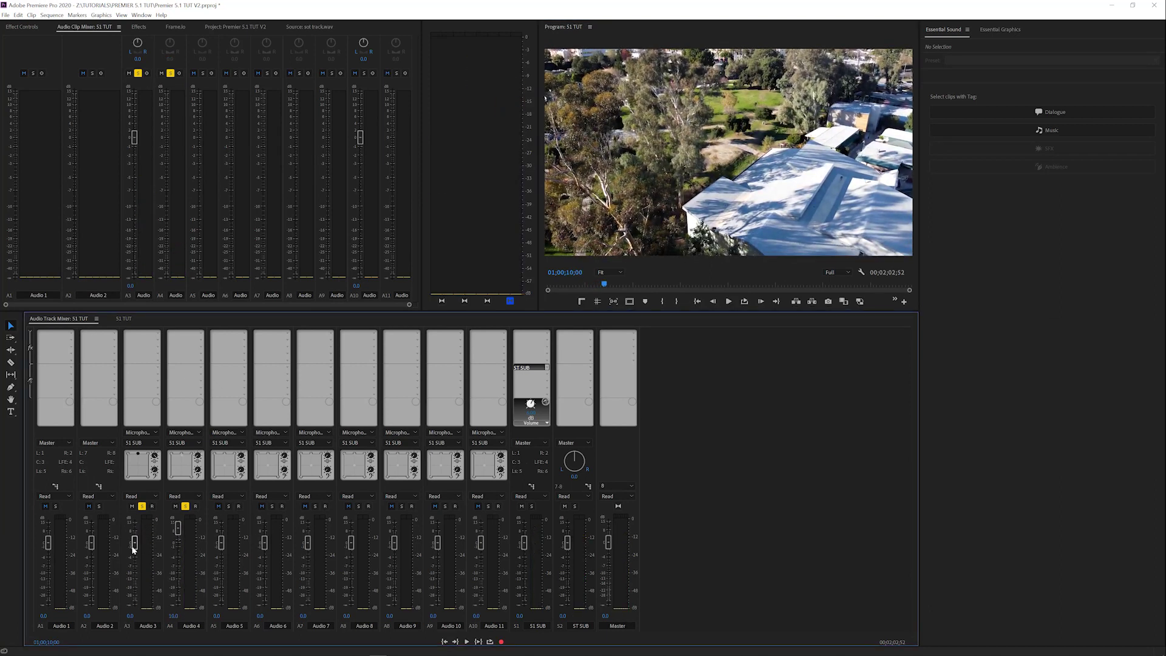
left_click_drag(179, 534, 134, 548)
key("space")
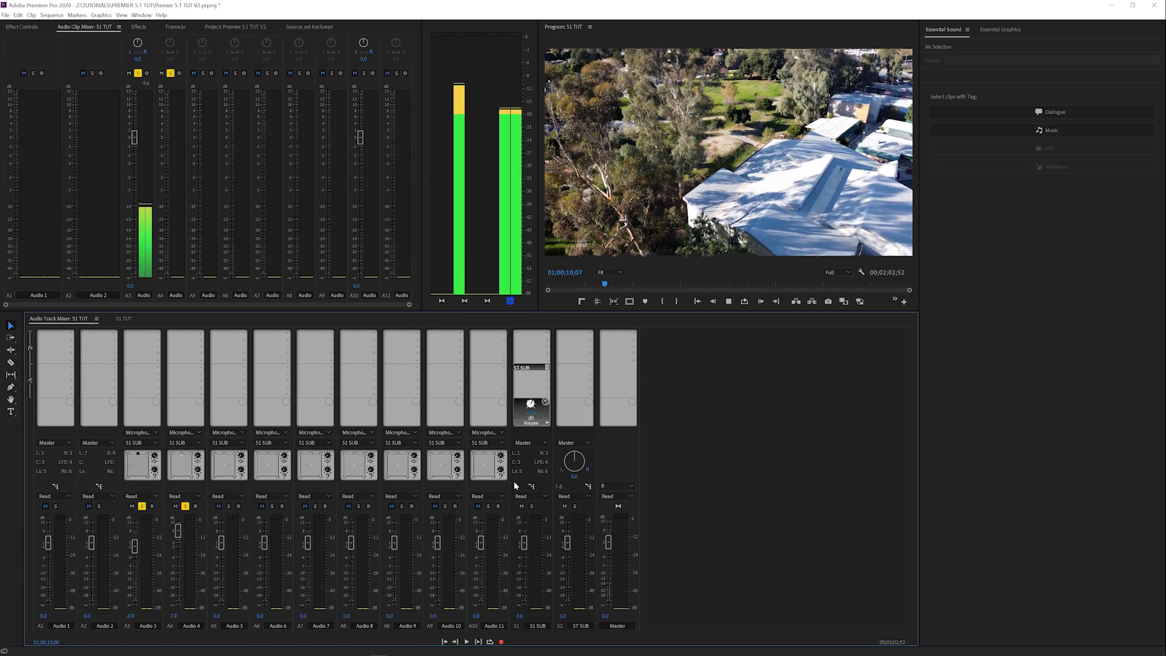
key("space")
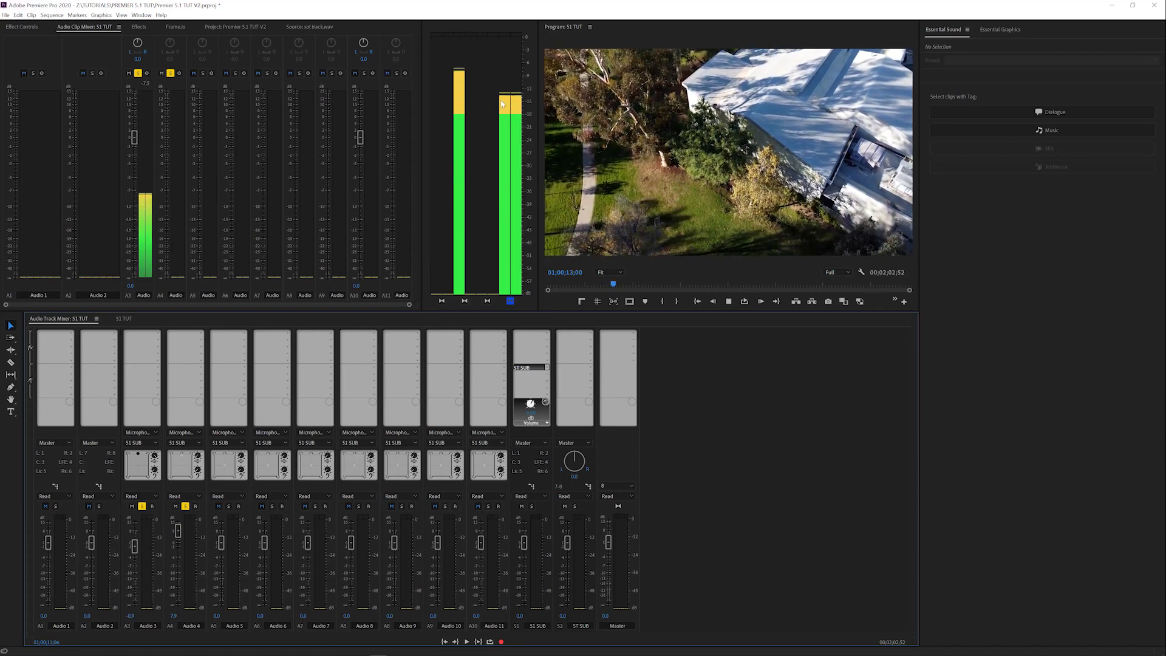
left_click_drag(605, 284, 597, 283)
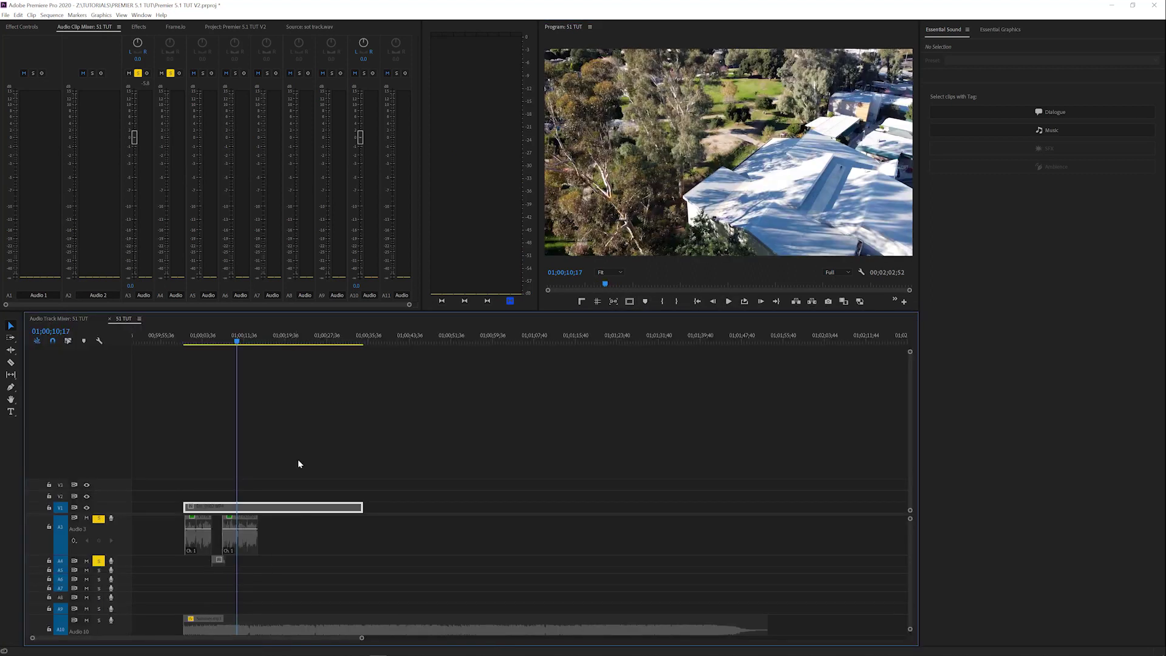
- Clear the Audio 3 and 4 solos, play soloed Audio 10 from near the start to 01;00;20;53, then unsolo it
left_click(77, 322)
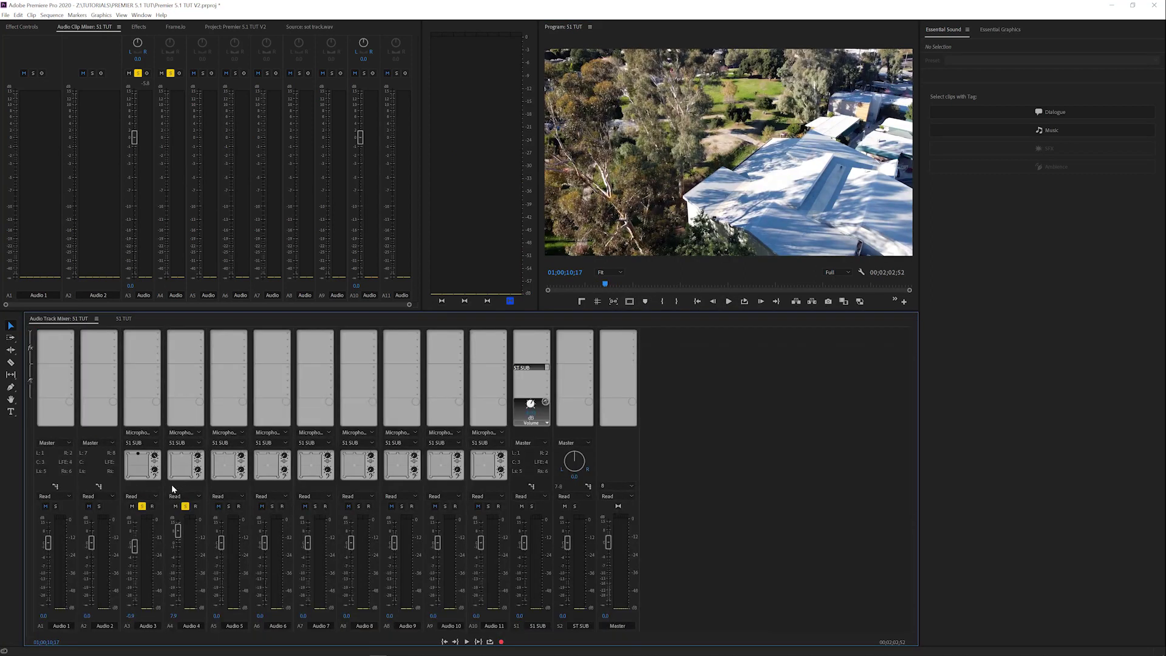
left_click(142, 505)
left_click(186, 506)
left_click(445, 506)
left_click(580, 284)
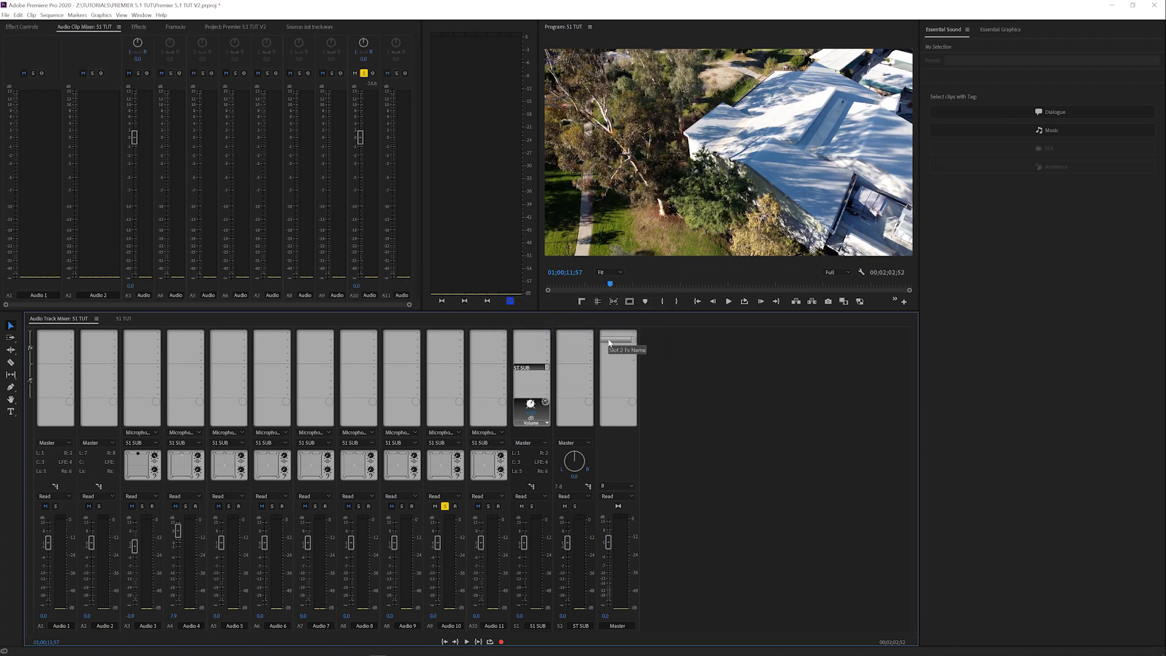
key("space")
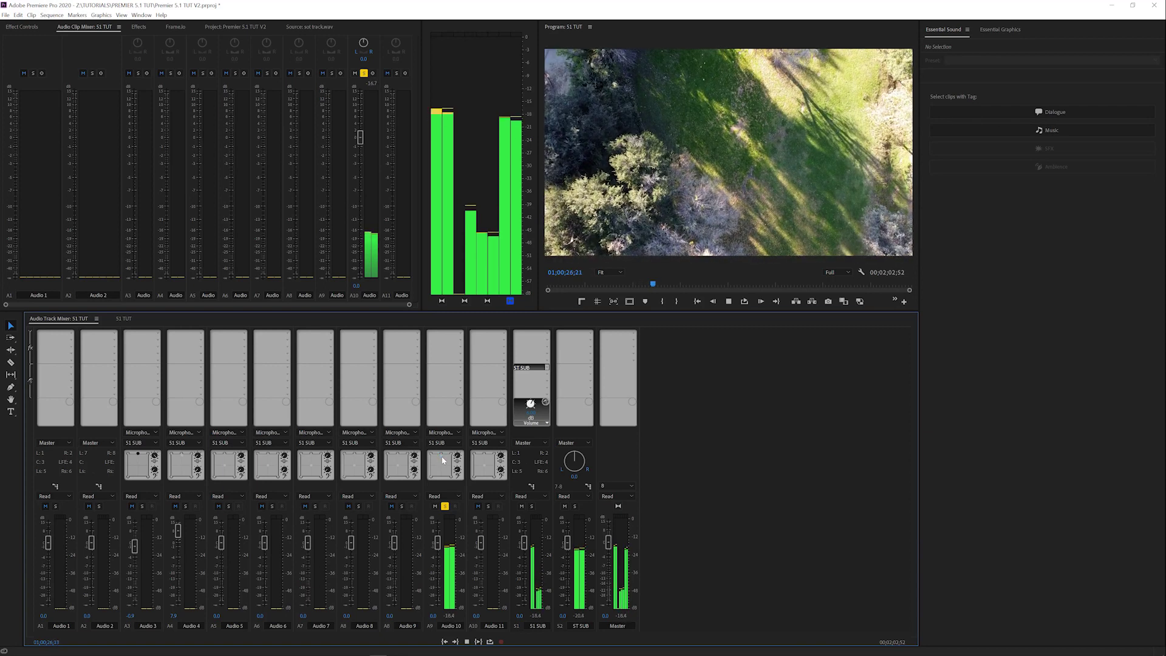
key("space")
left_click(445, 506)
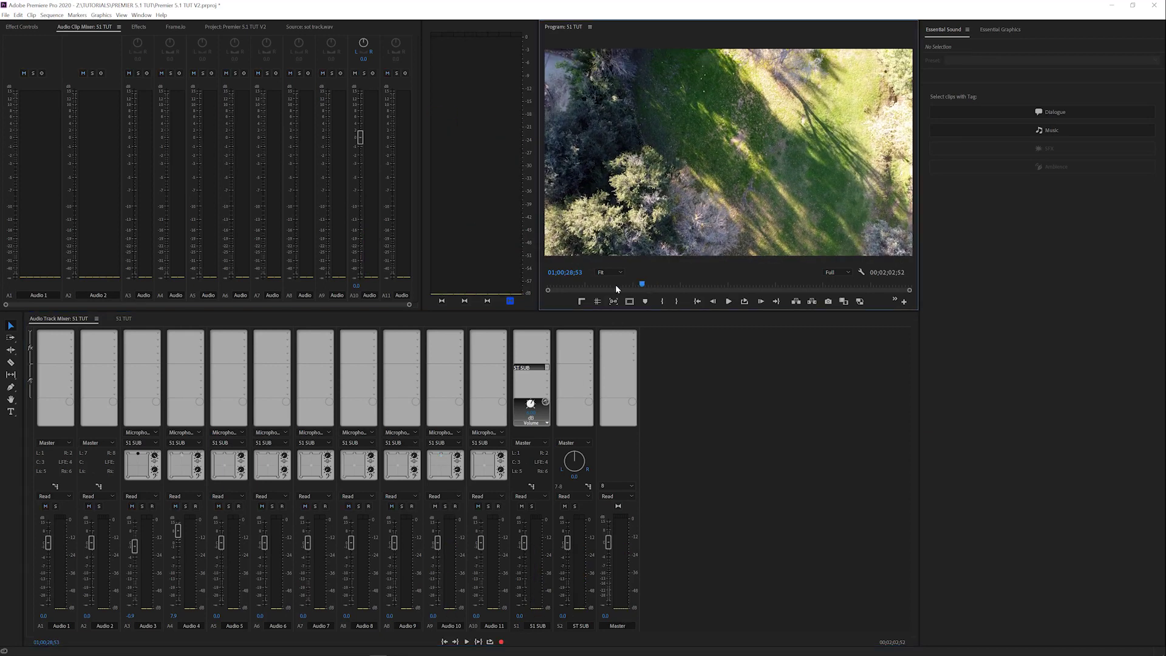
- Play back the mix from around 6 seconds and lower the Audio 10 fader to about -6 dB
left_click(591, 284)
key("space")
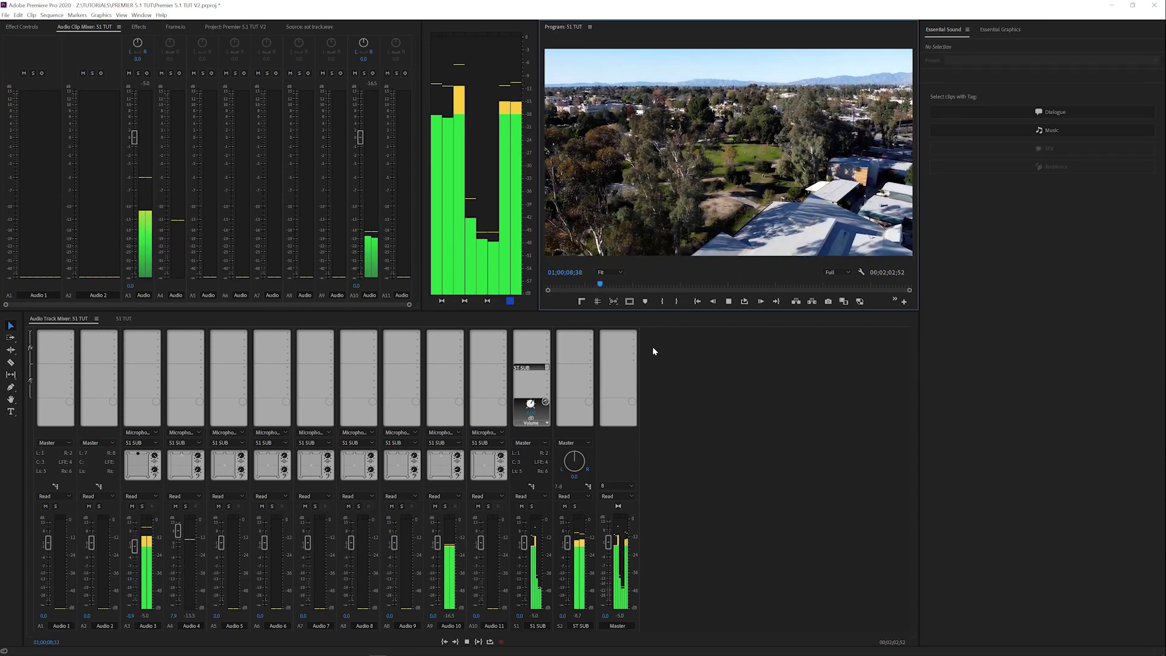
key("space")
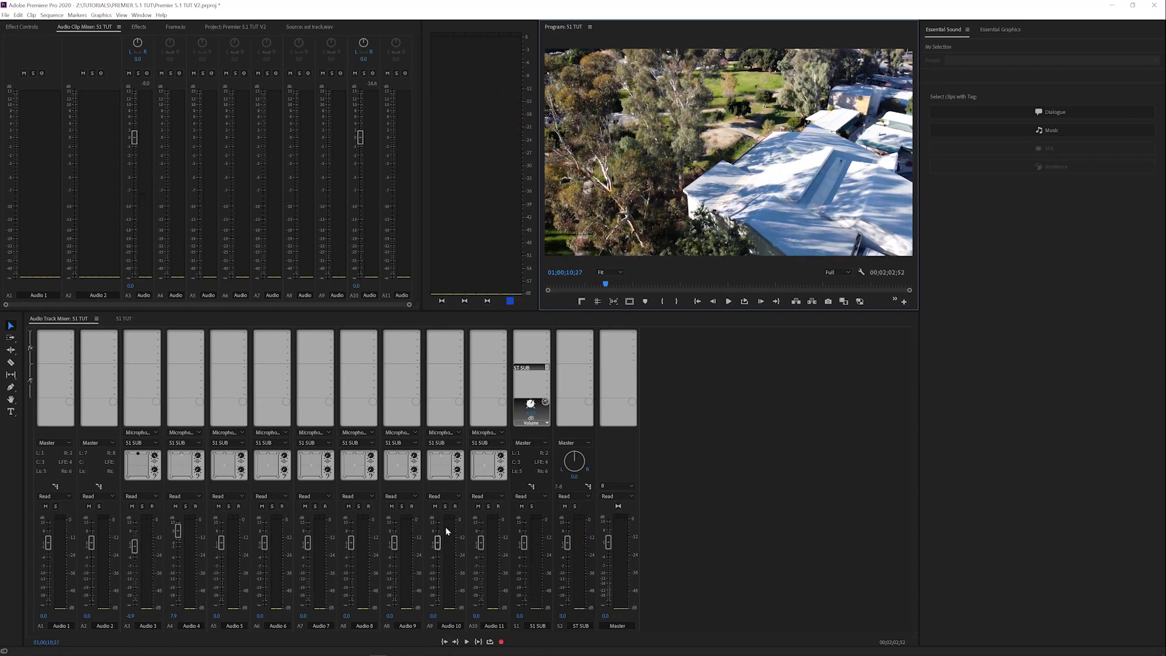
left_click(580, 284)
key("space")
left_click_drag(438, 550, 439, 562)
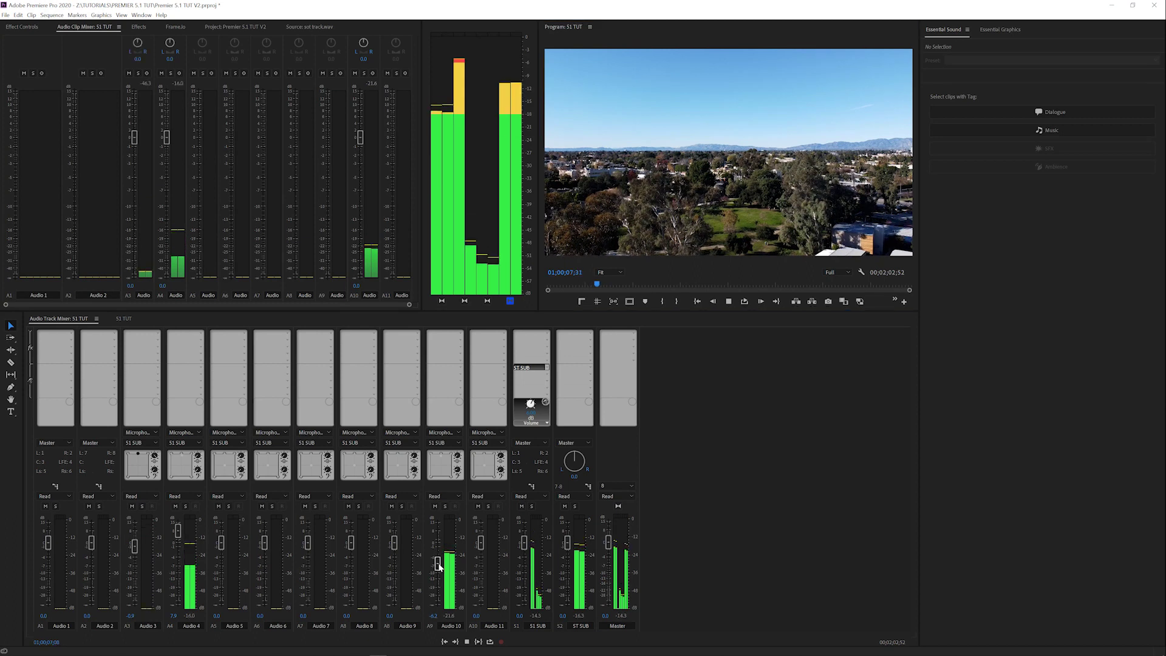
left_click_drag(439, 563, 439, 570)
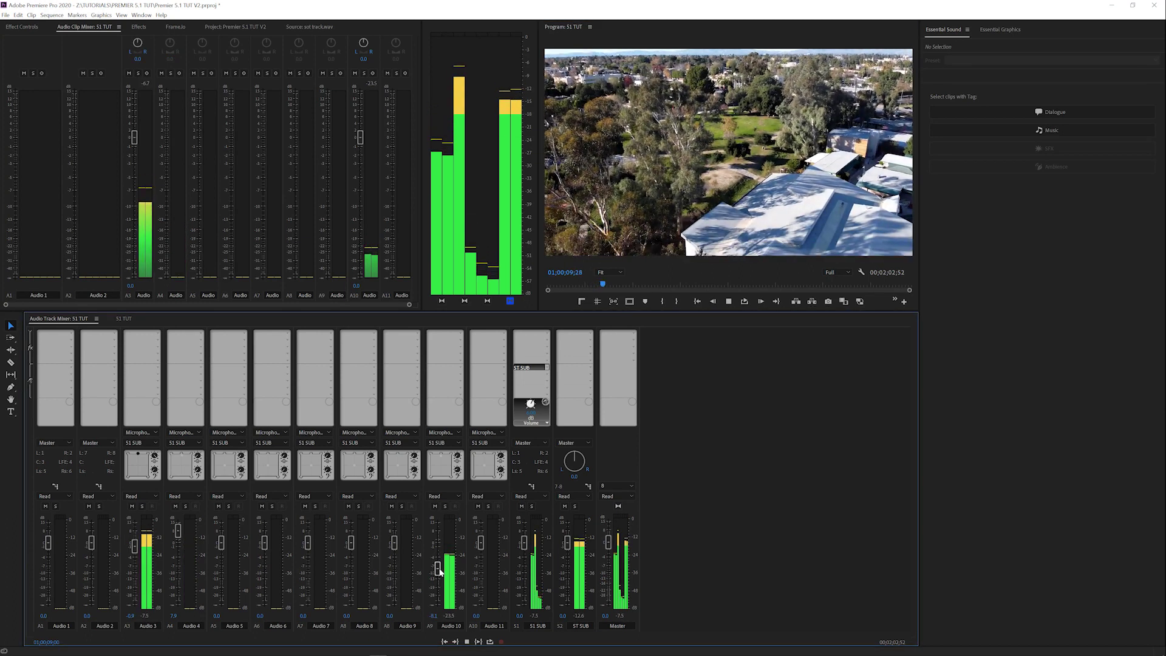
key("space")
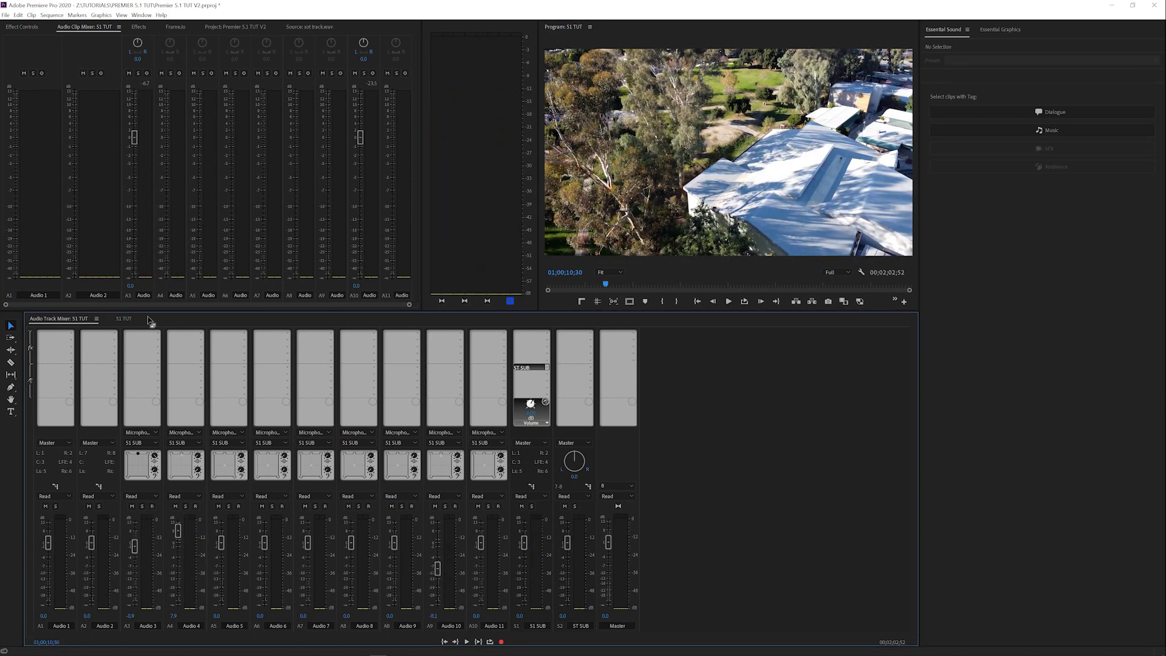
left_click(127, 318)
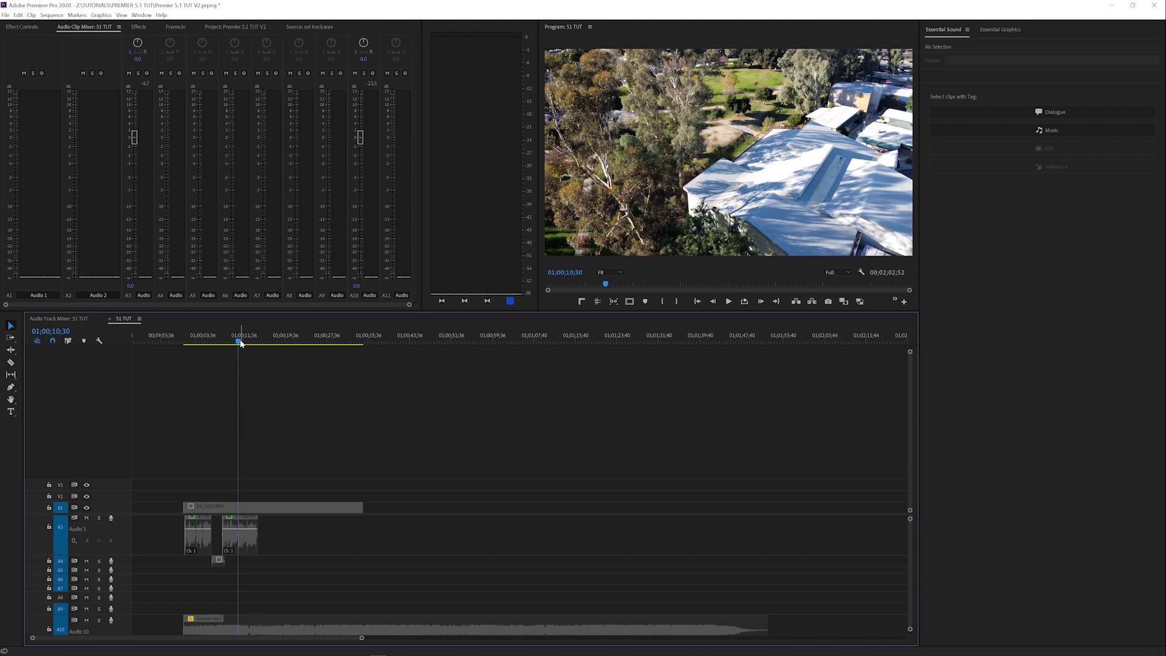
- Drag the playhead back near the sequence start and select the video clip on V1
left_click_drag(240, 342, 203, 343)
left_click(513, 302)
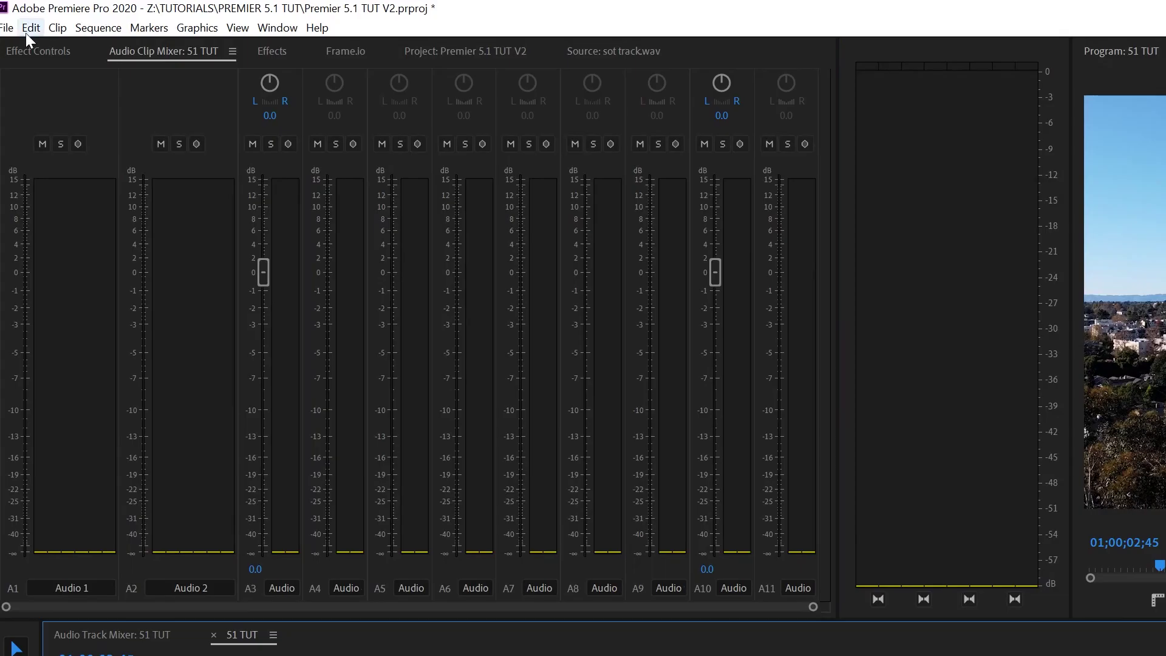
- Open Export Settings and choose H.264 format with the Vimeo 1080p Full HD preset
left_click(9, 15)
mouse_move(49, 490)
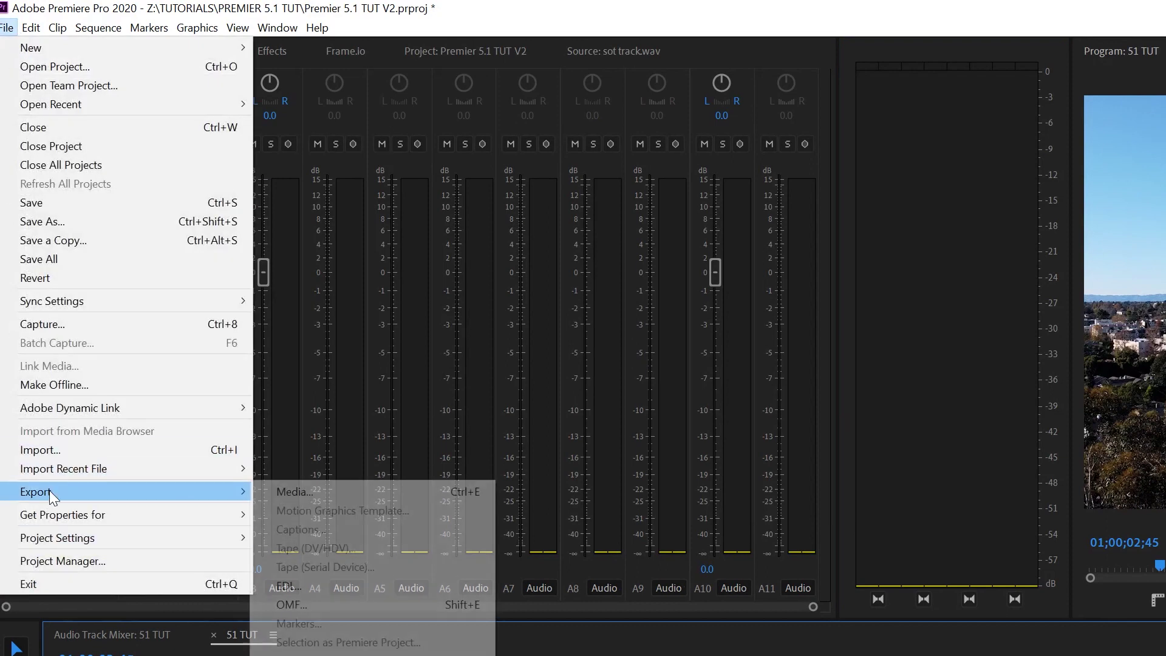
left_click(295, 493)
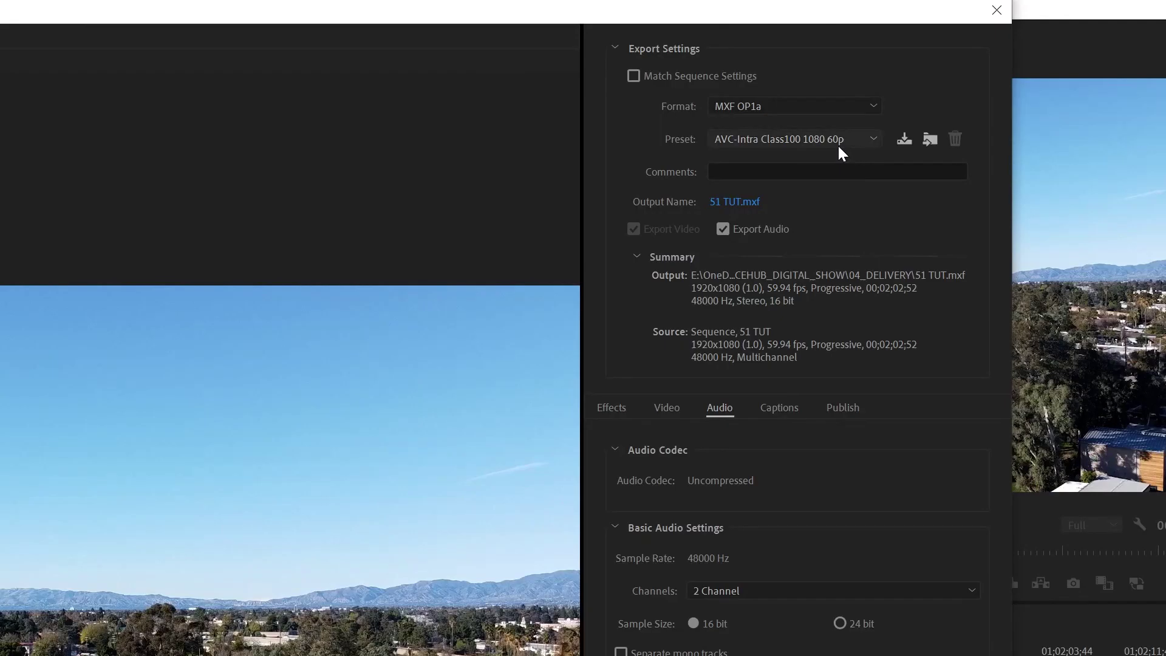
left_click(780, 107)
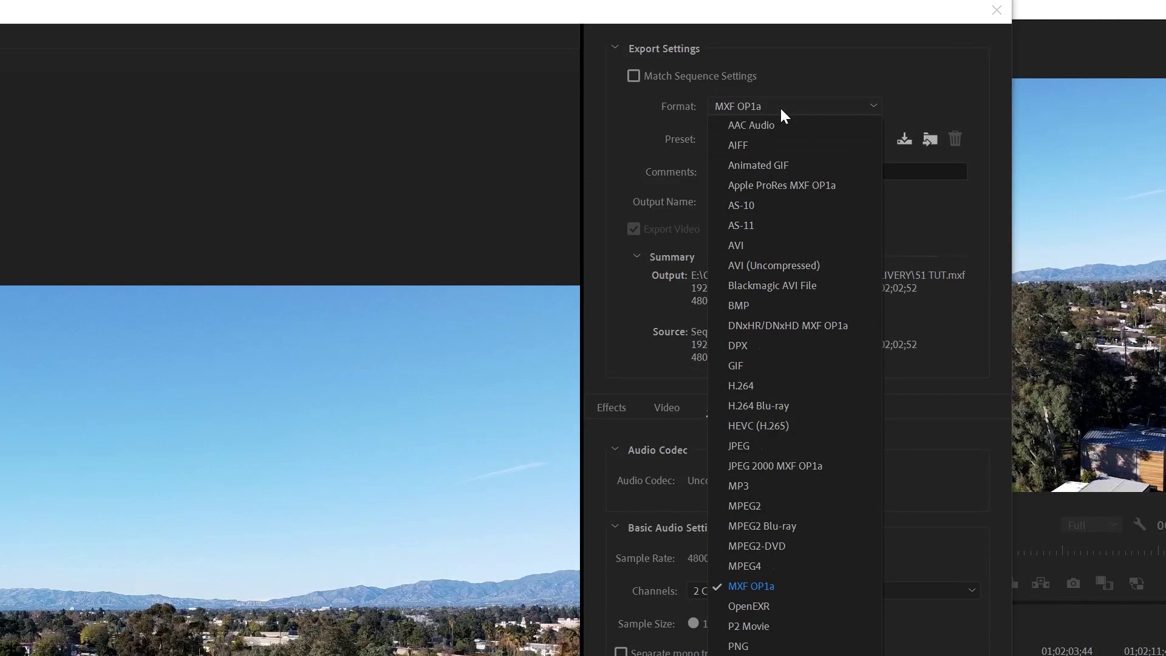
left_click(741, 385)
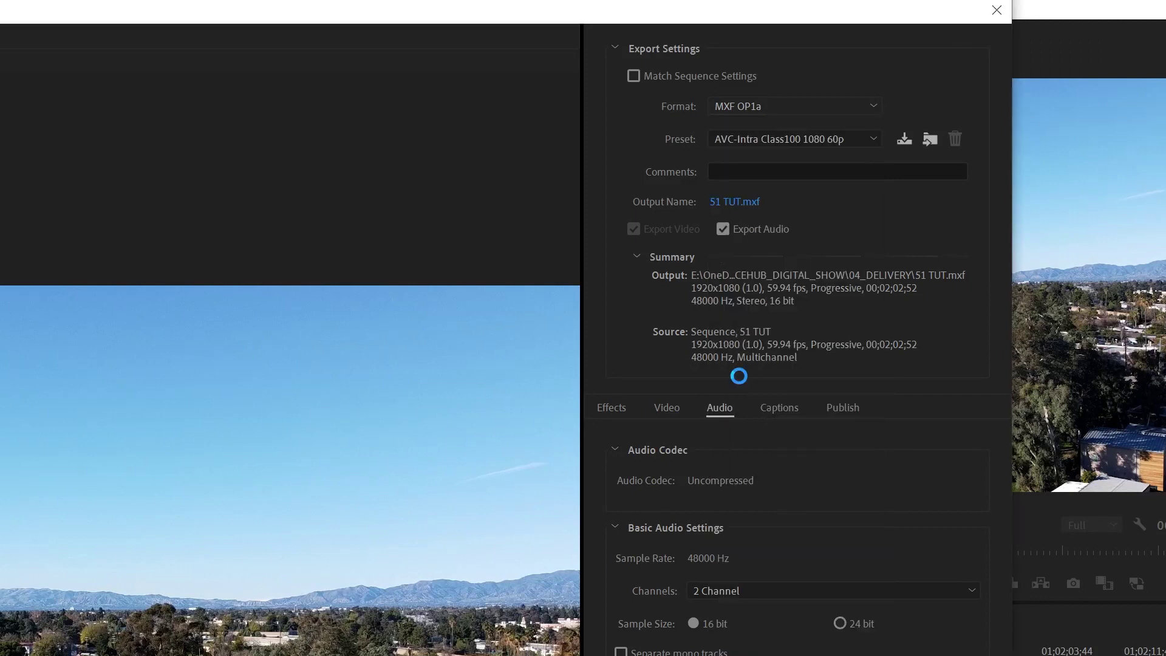
left_click(790, 139)
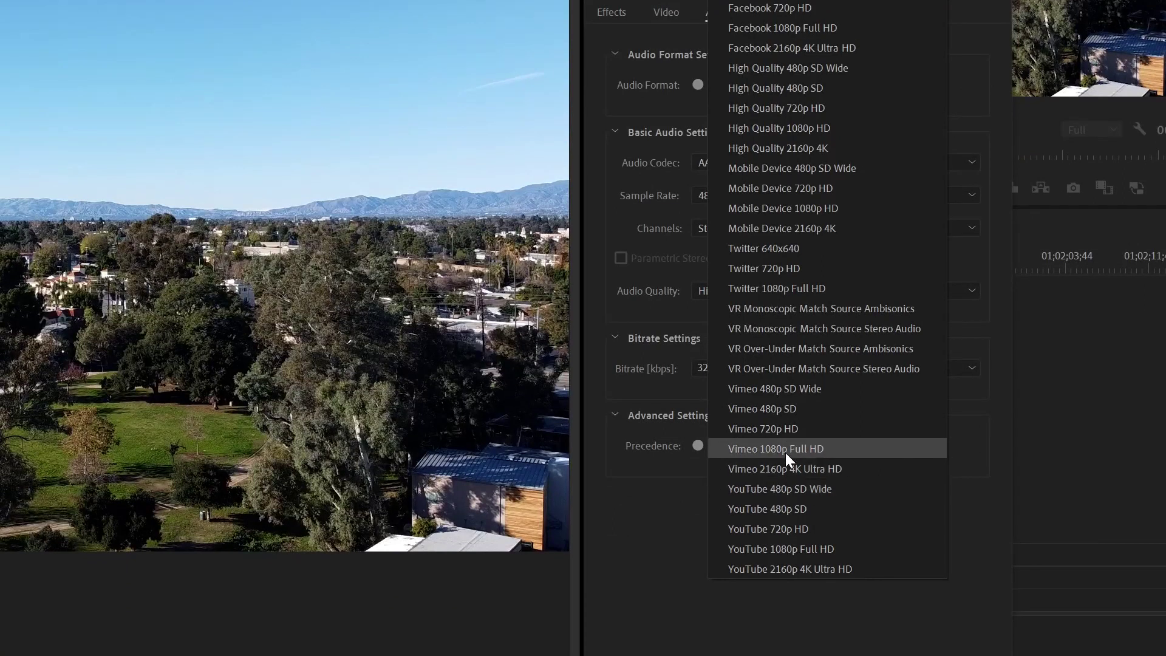
left_click(749, 450)
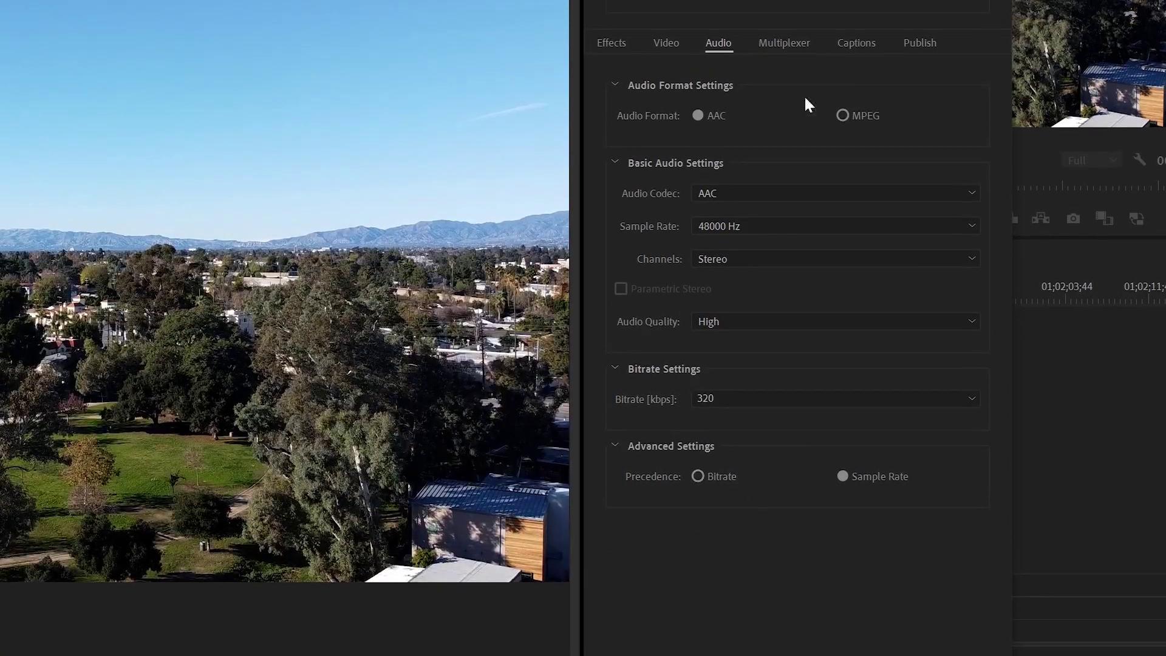
- Review the video settings, then switch the export audio channels from Stereo to 5.1
left_click(670, 45)
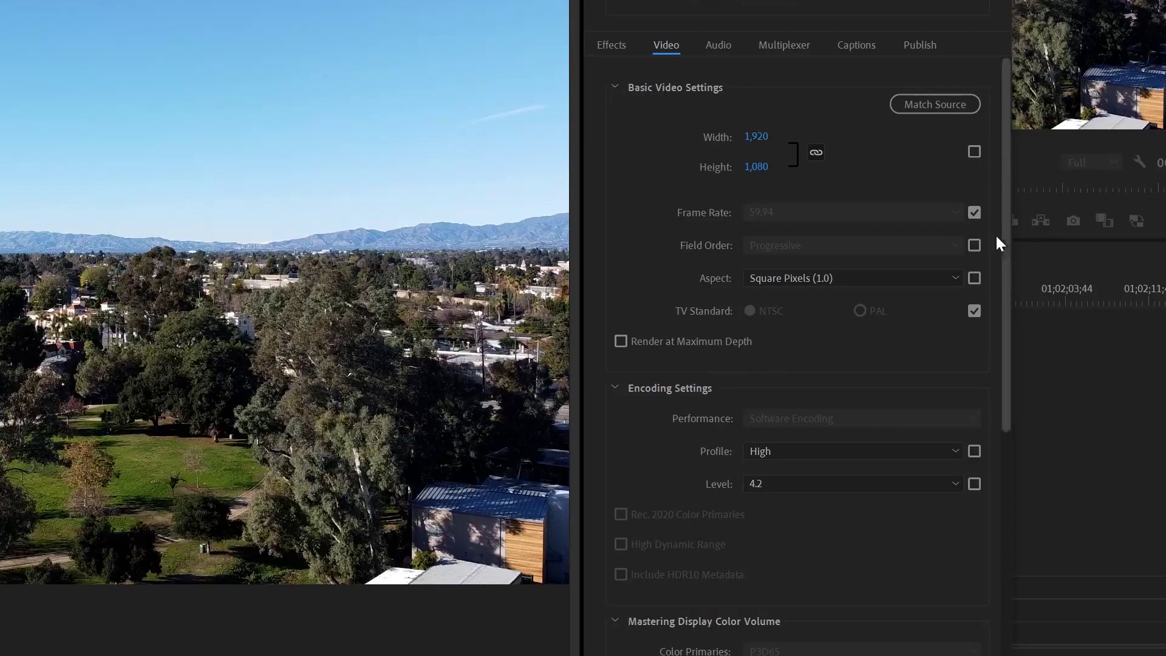
left_click(725, 41)
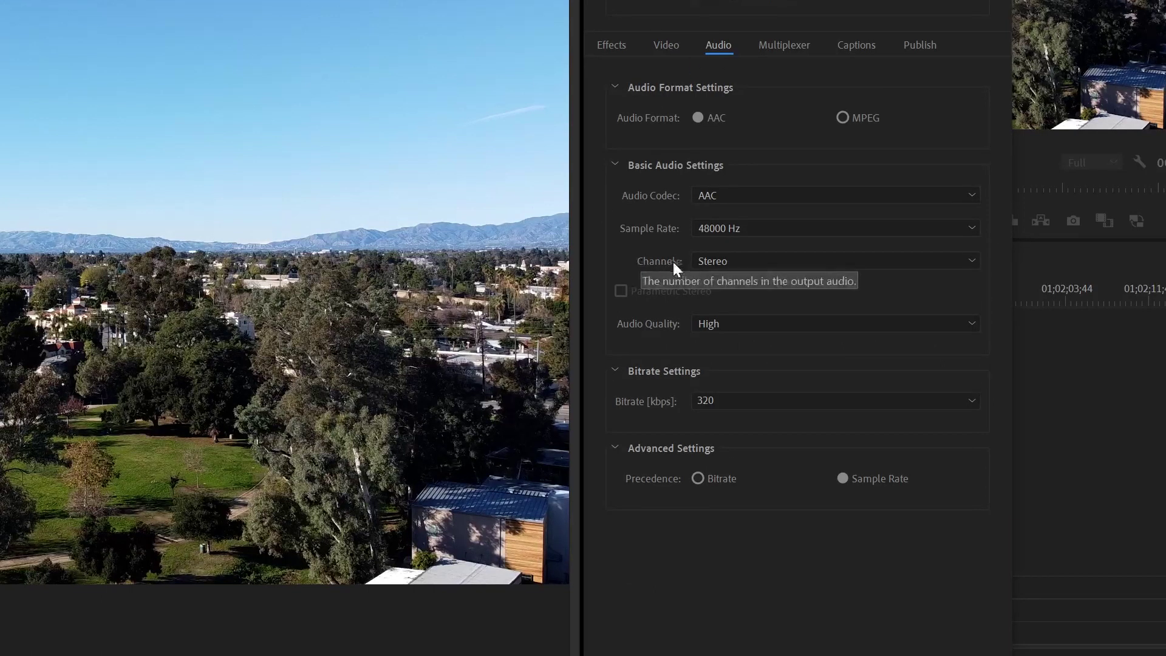
left_click(742, 263)
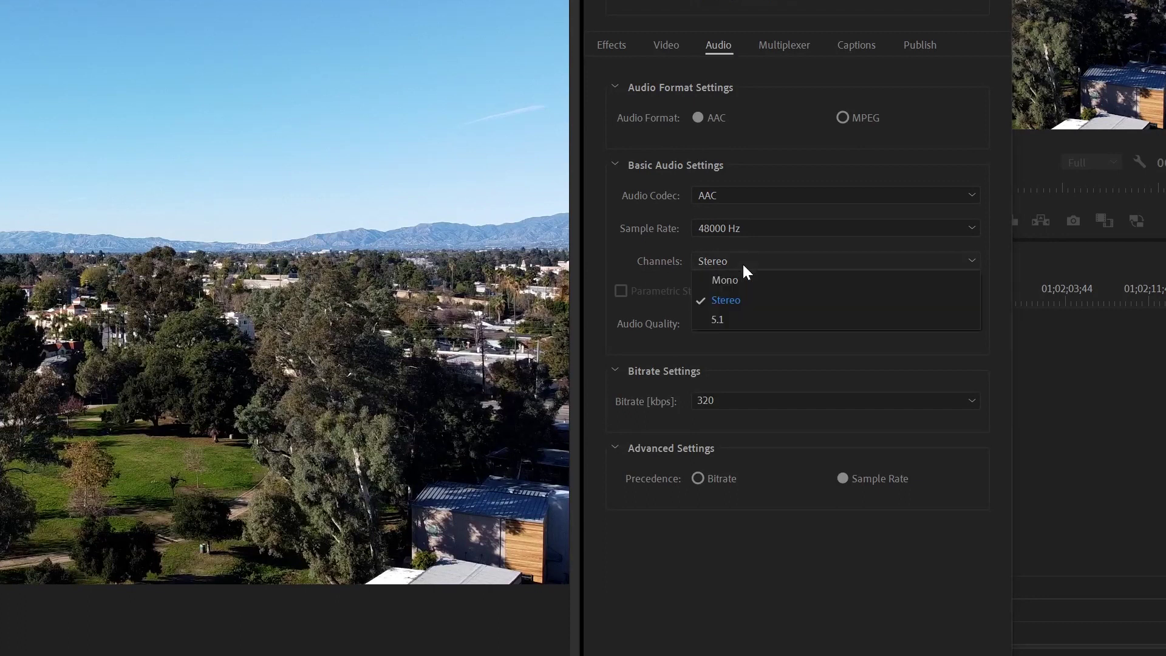
left_click(734, 320)
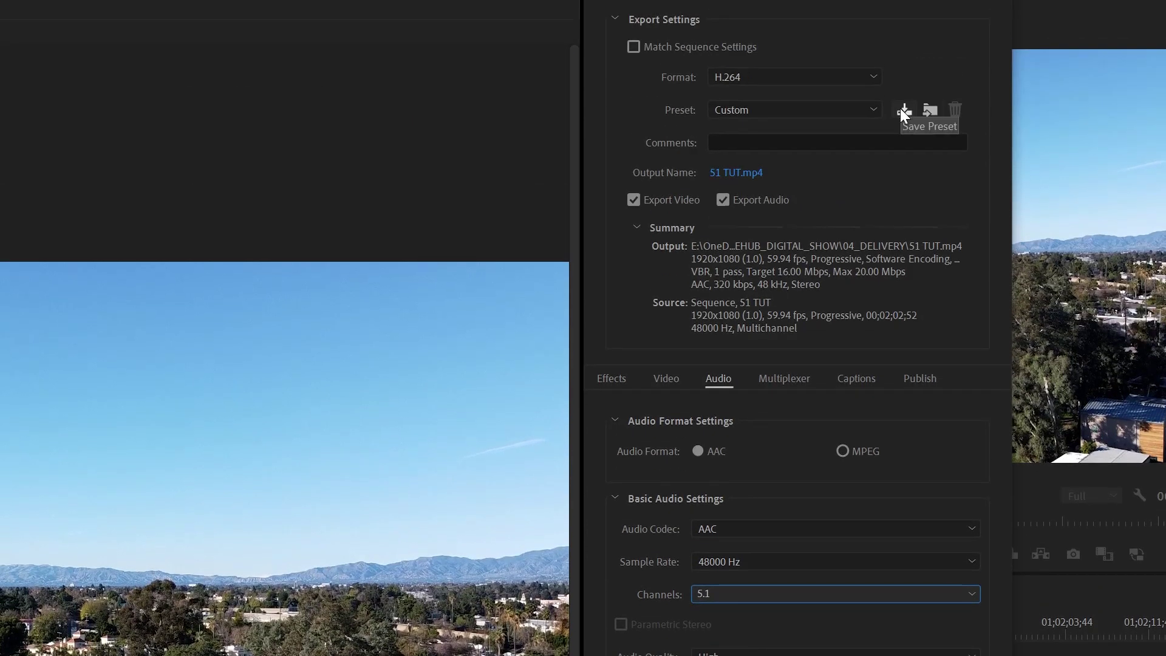
- Dismiss the Save Preset name prompt and cancel Export Settings without exporting
left_click(900, 108)
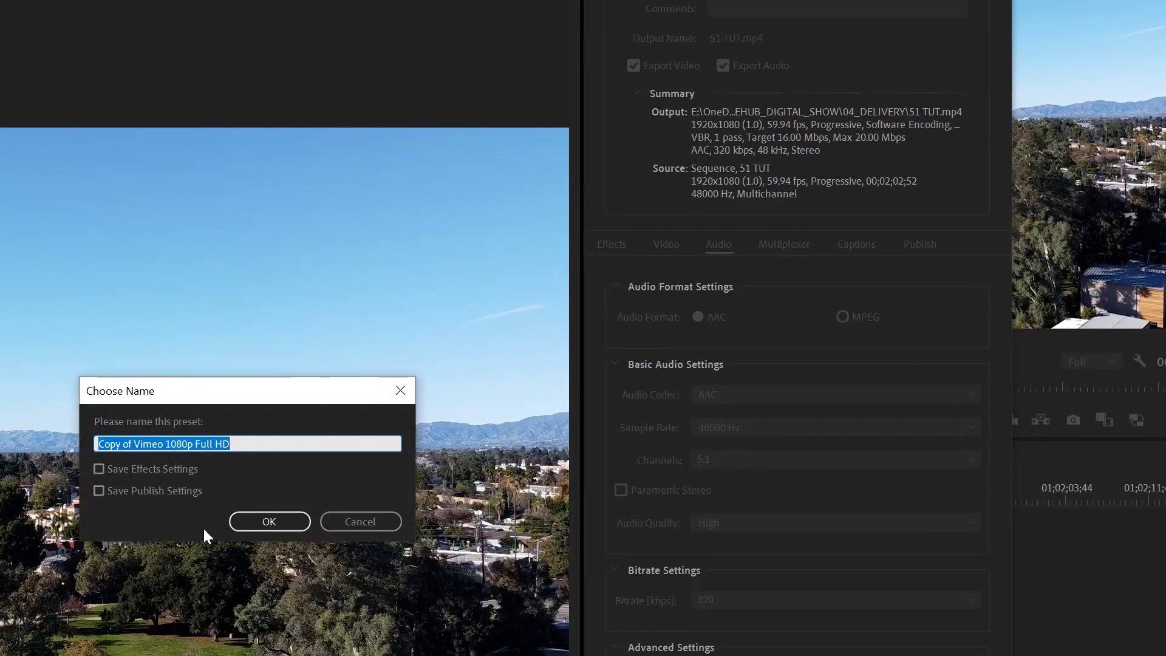
left_click(269, 652)
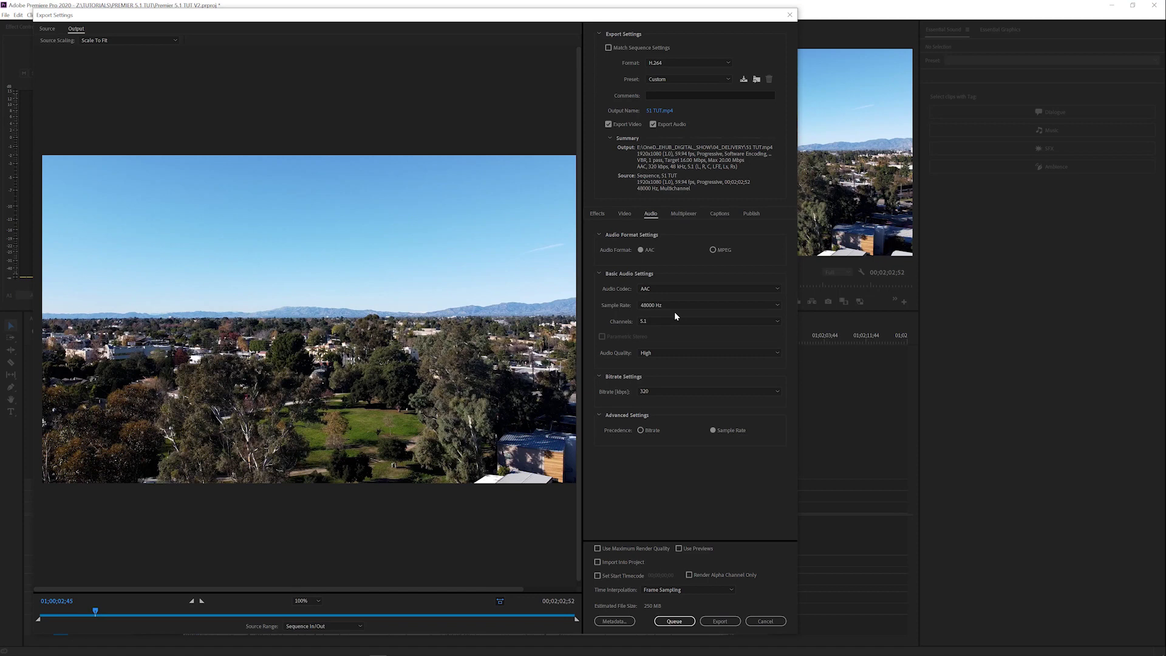
left_click(773, 626)
- Start a Frame.io upload of the active sequence 51 TUT and browse its format list for a preset file
left_click(767, 622)
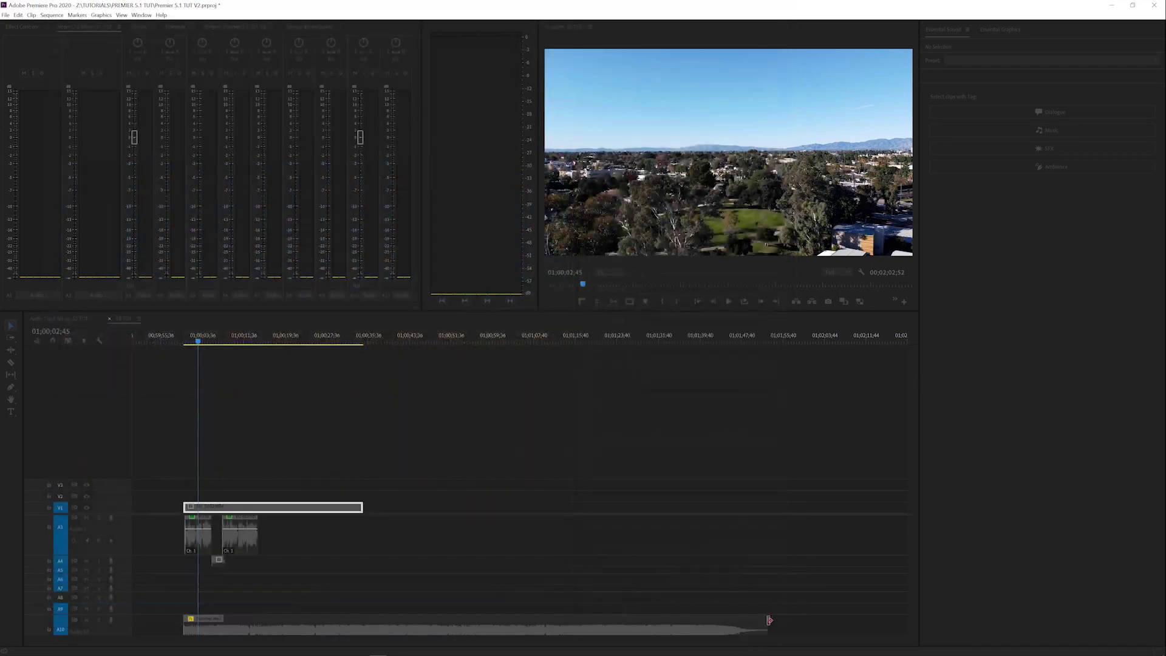
left_click(176, 27)
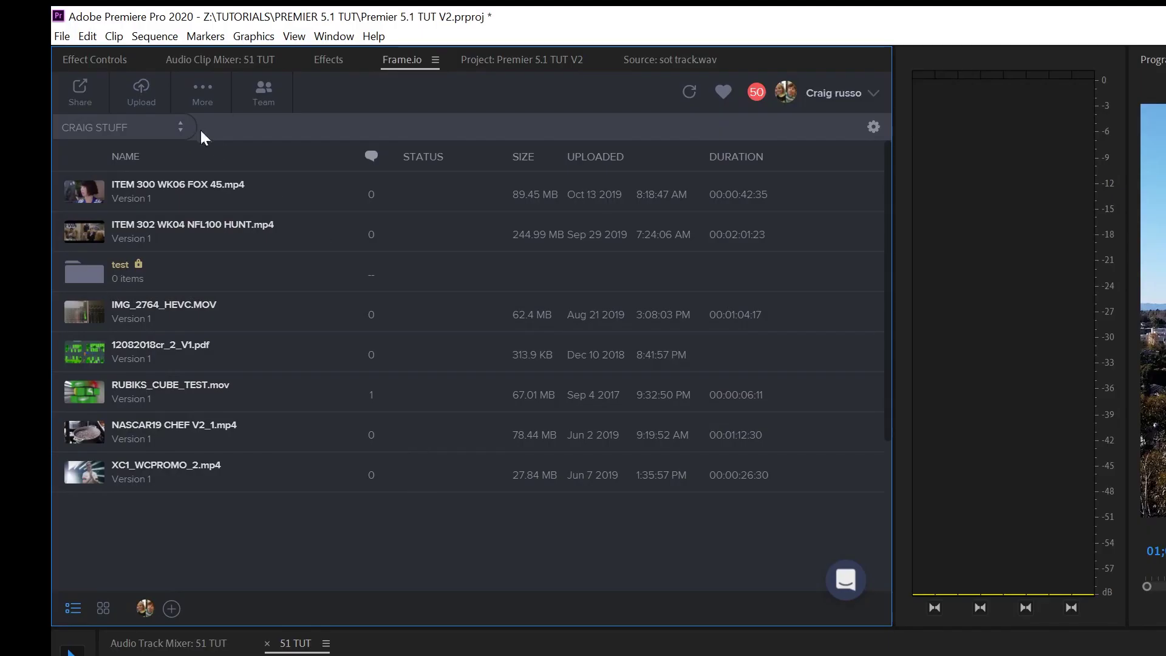
left_click(45, 42)
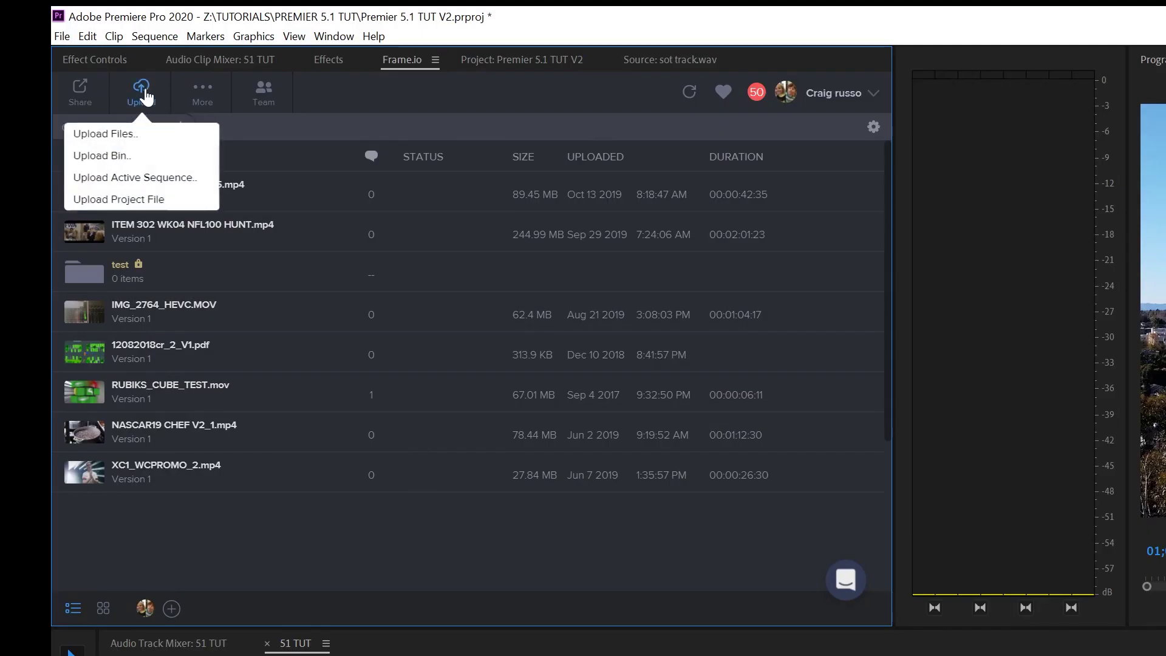
left_click(128, 180)
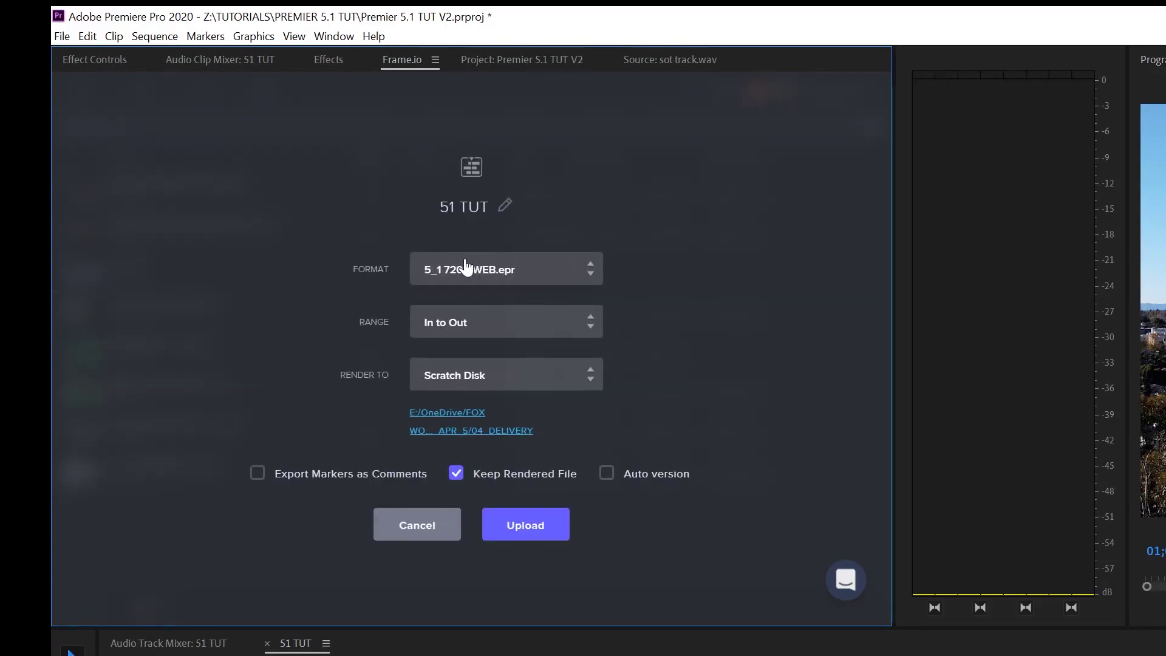
left_click(576, 273)
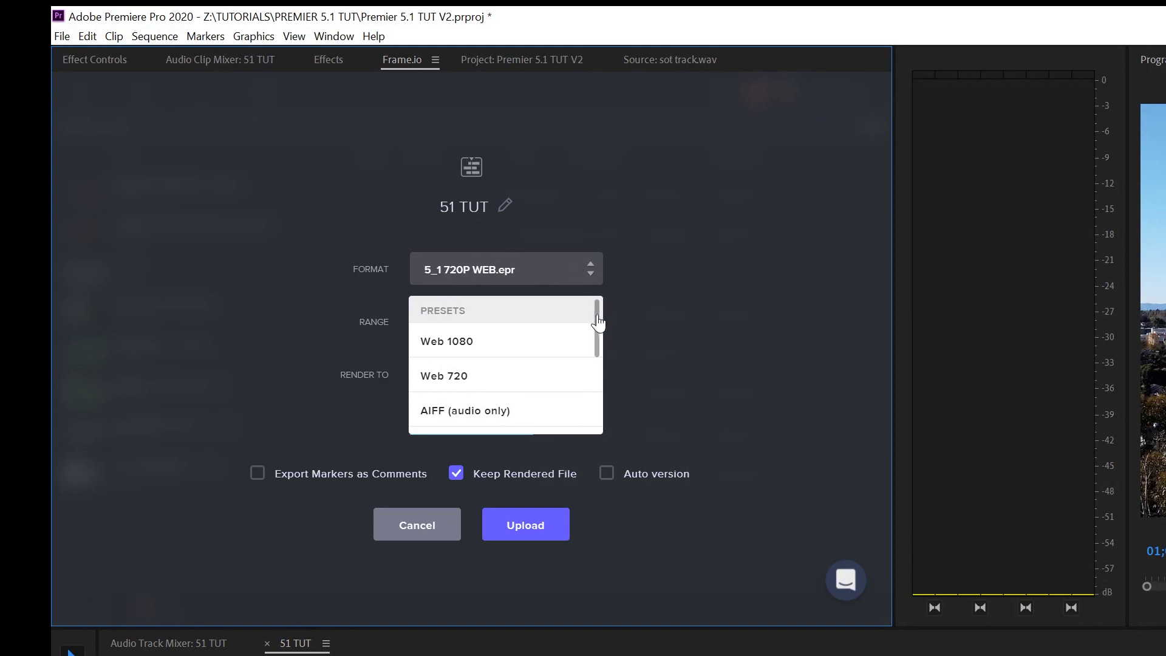
left_click_drag(601, 322, 609, 373)
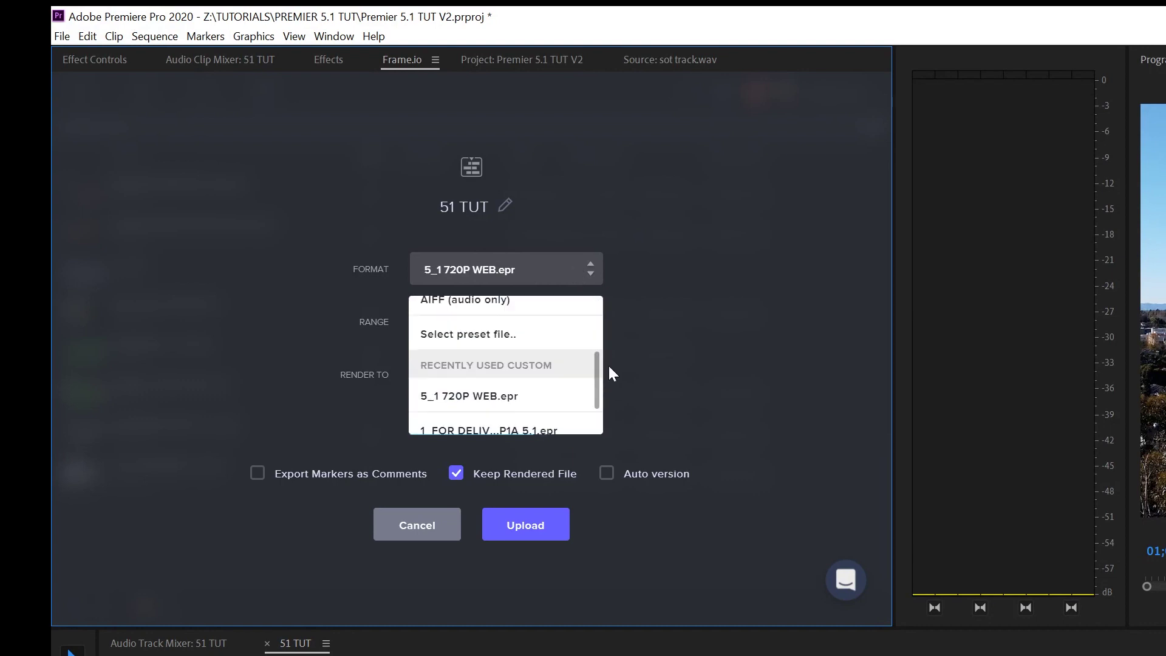
left_click(499, 334)
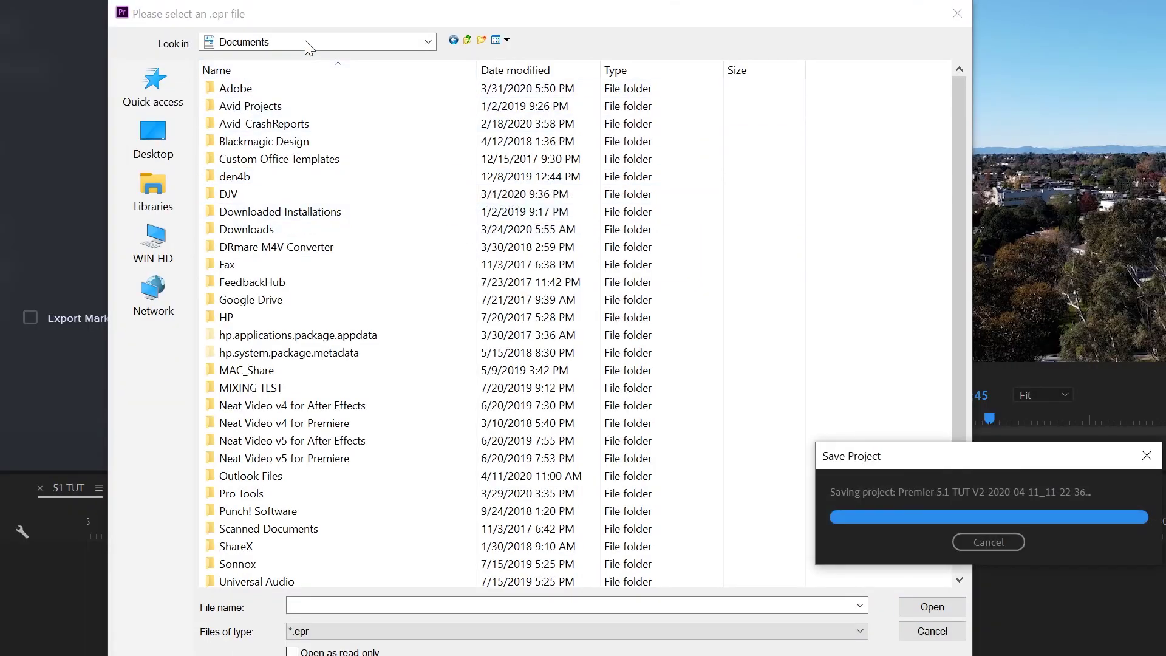
- Load 5_1 720P WEB.epr from Adobe Media Encoder 14.0 Presets as the Frame.io upload format
double_click(234, 89)
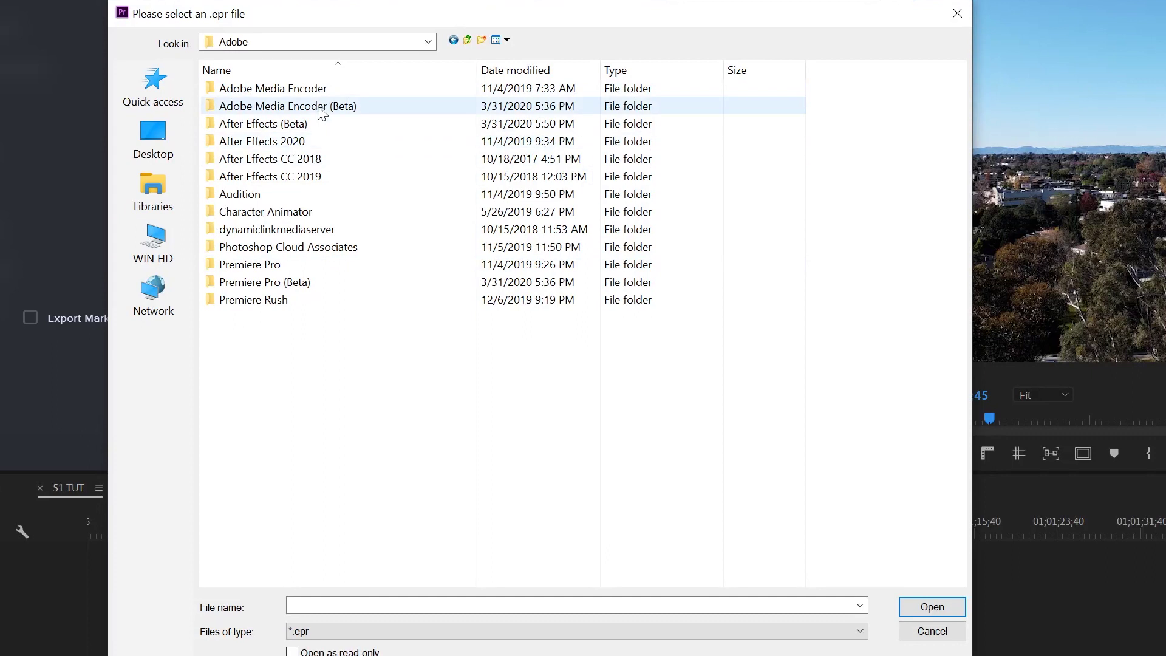
left_click(279, 93)
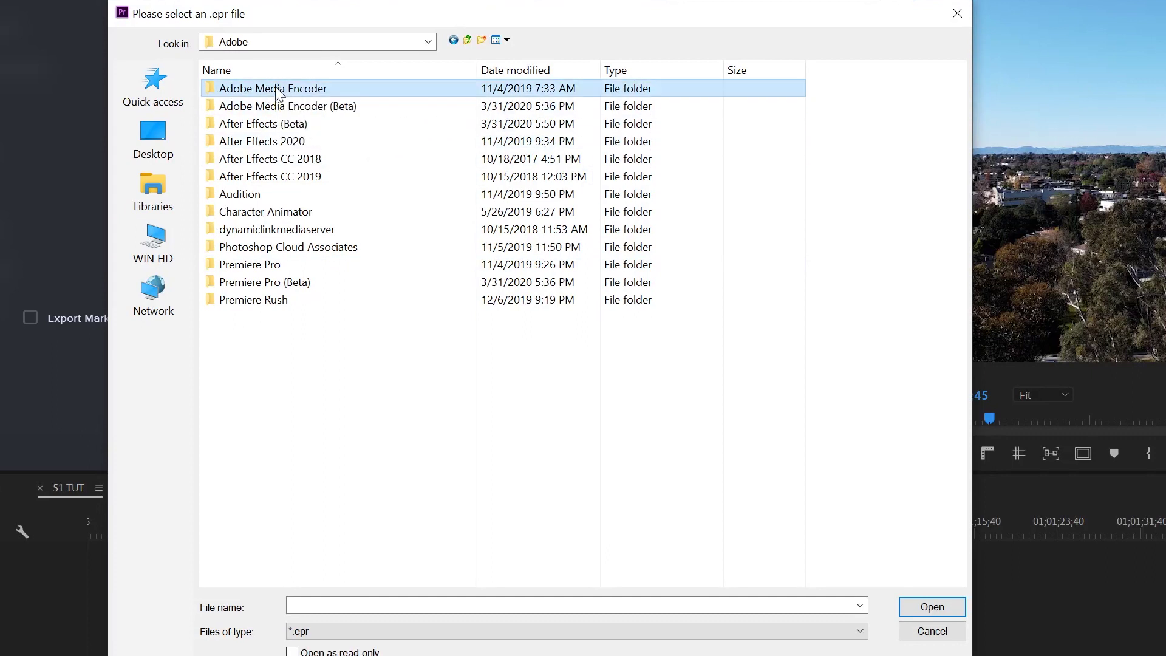
double_click(279, 93)
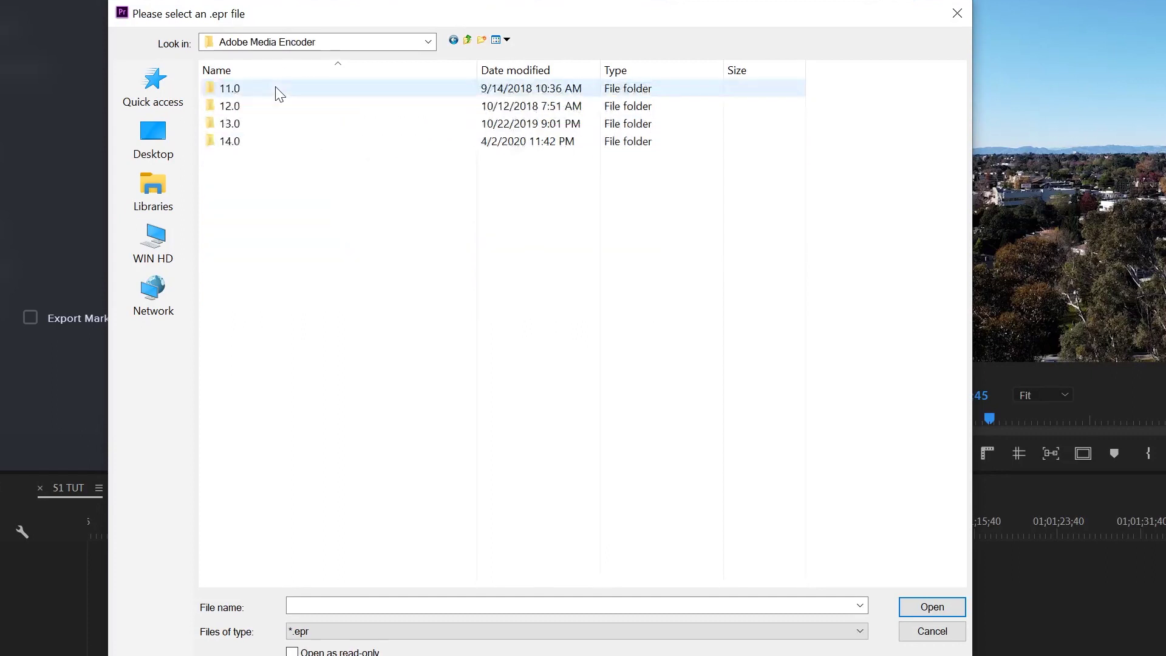
double_click(222, 143)
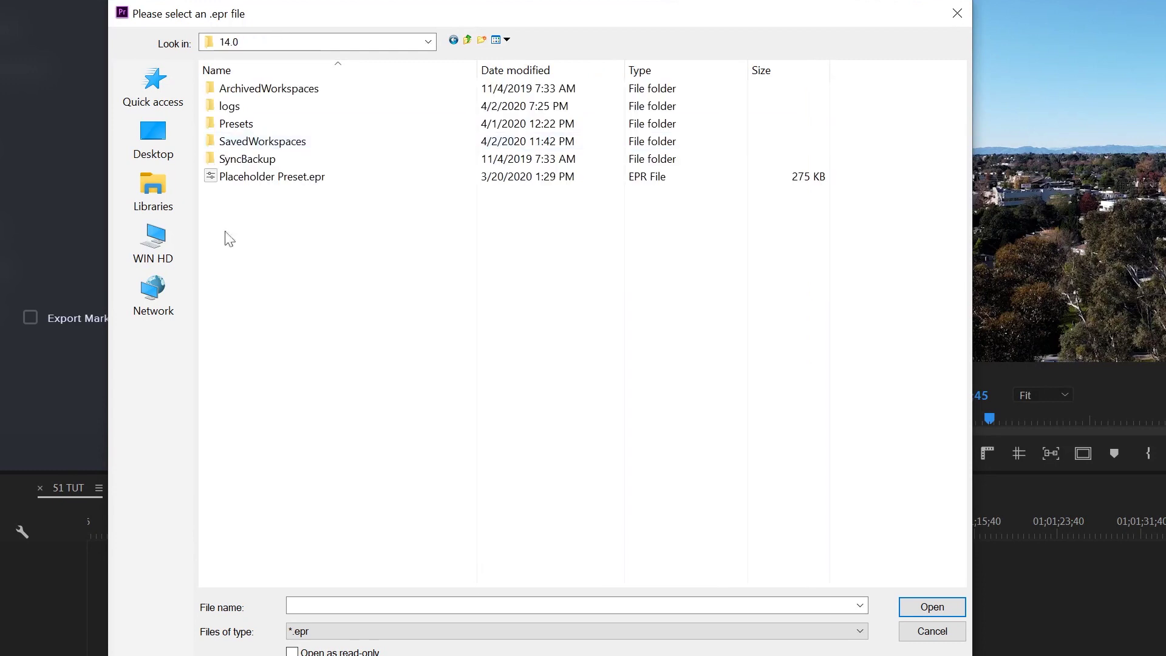
double_click(243, 125)
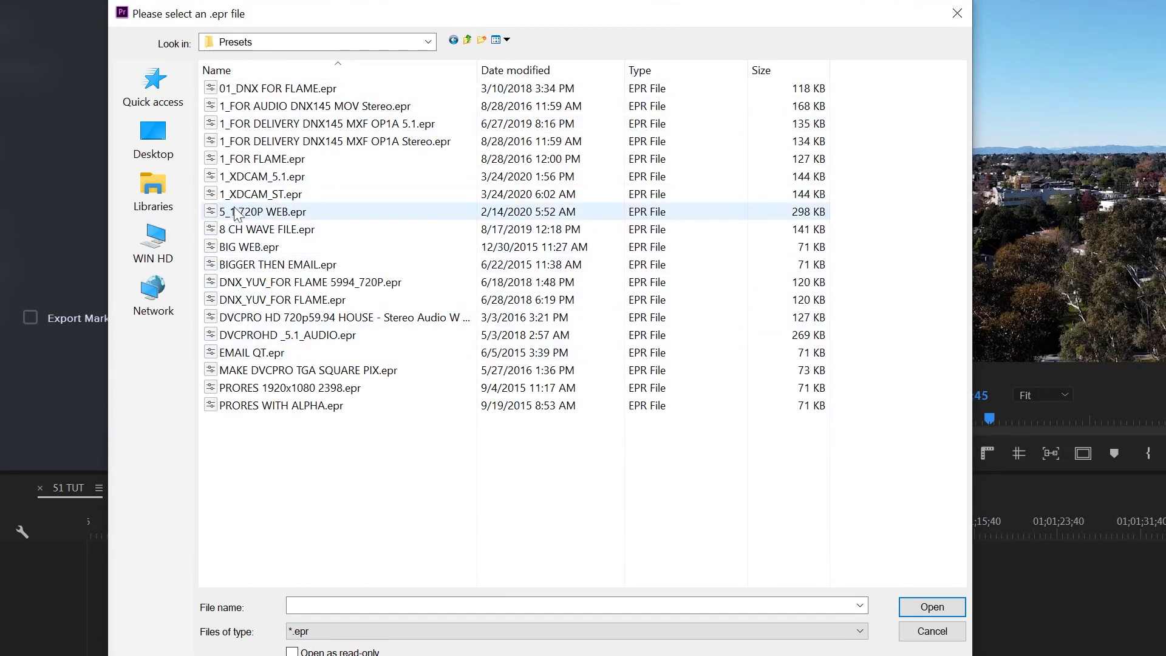
left_click(272, 213)
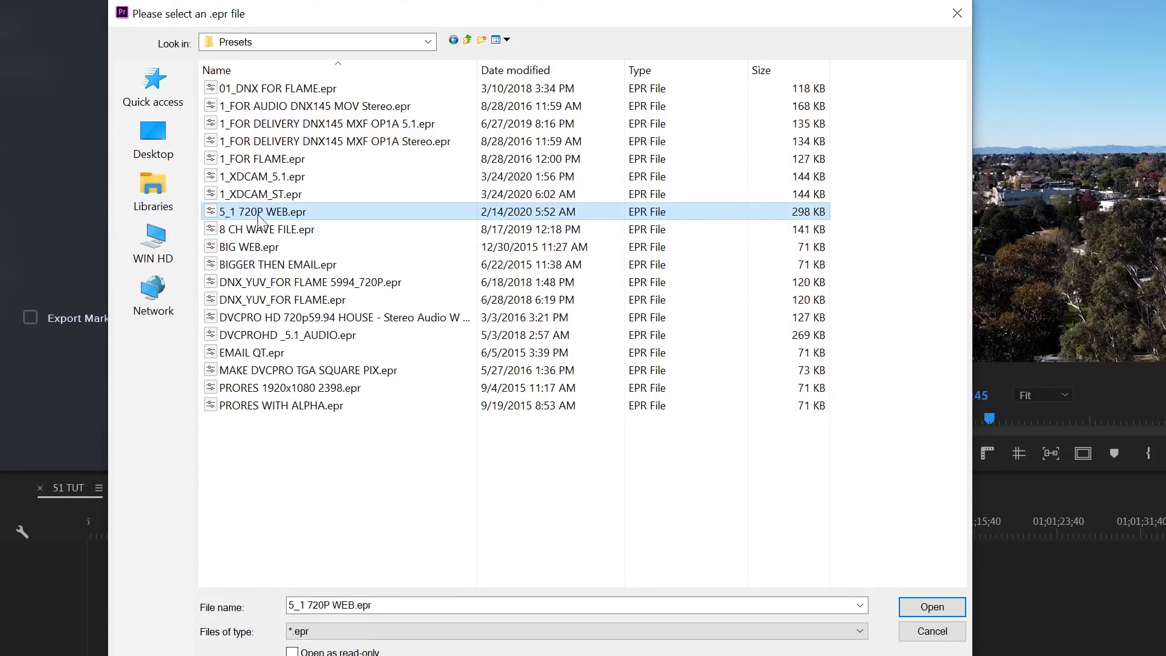
left_click(931, 608)
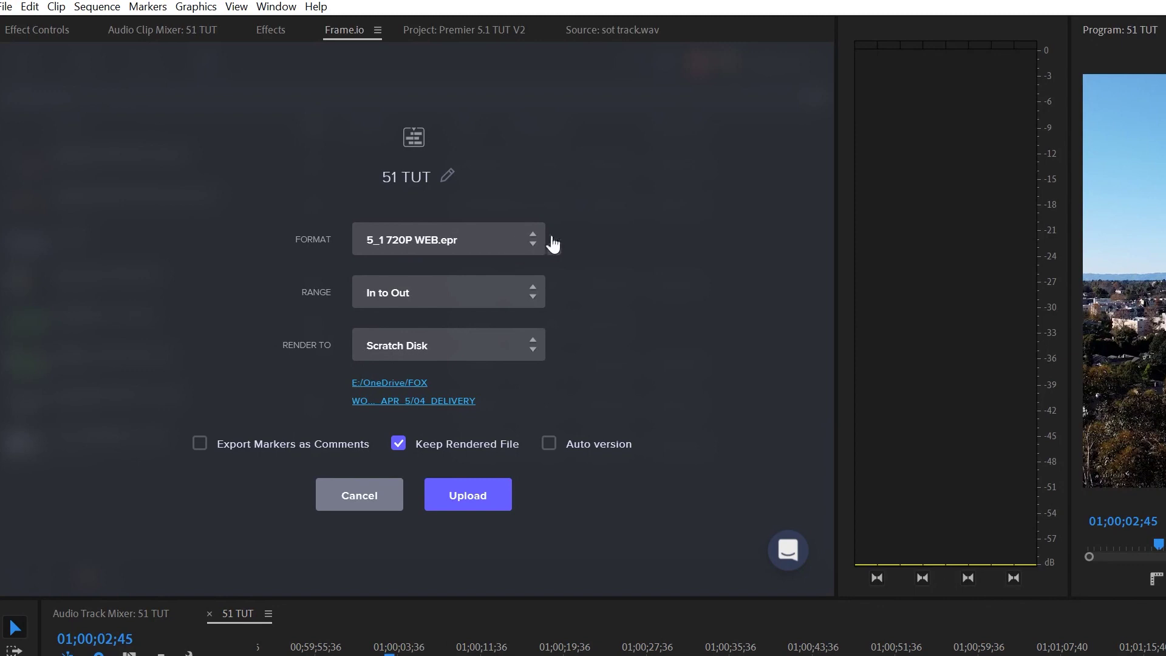
left_click(532, 249)
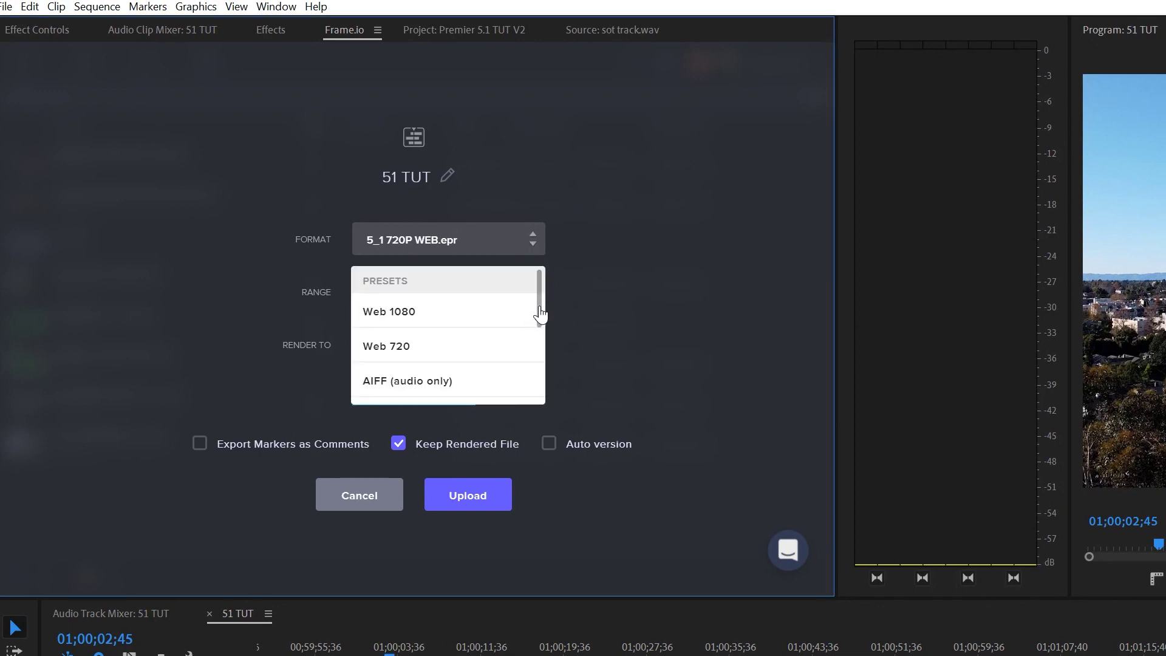
left_click_drag(541, 312, 537, 391)
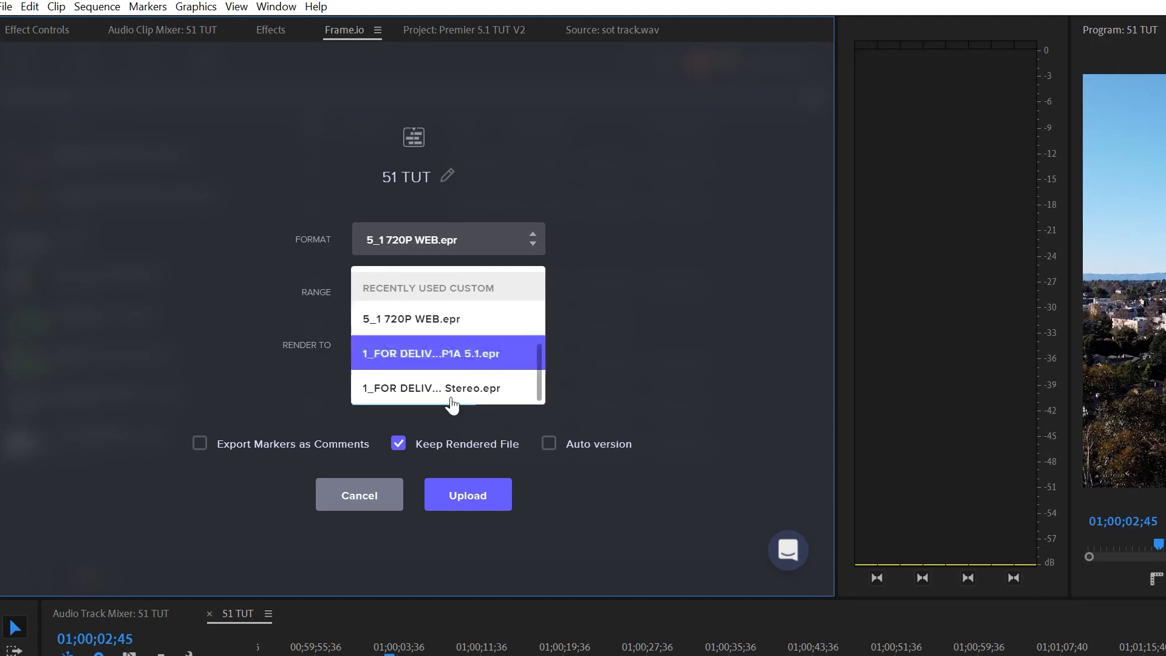
left_click(713, 285)
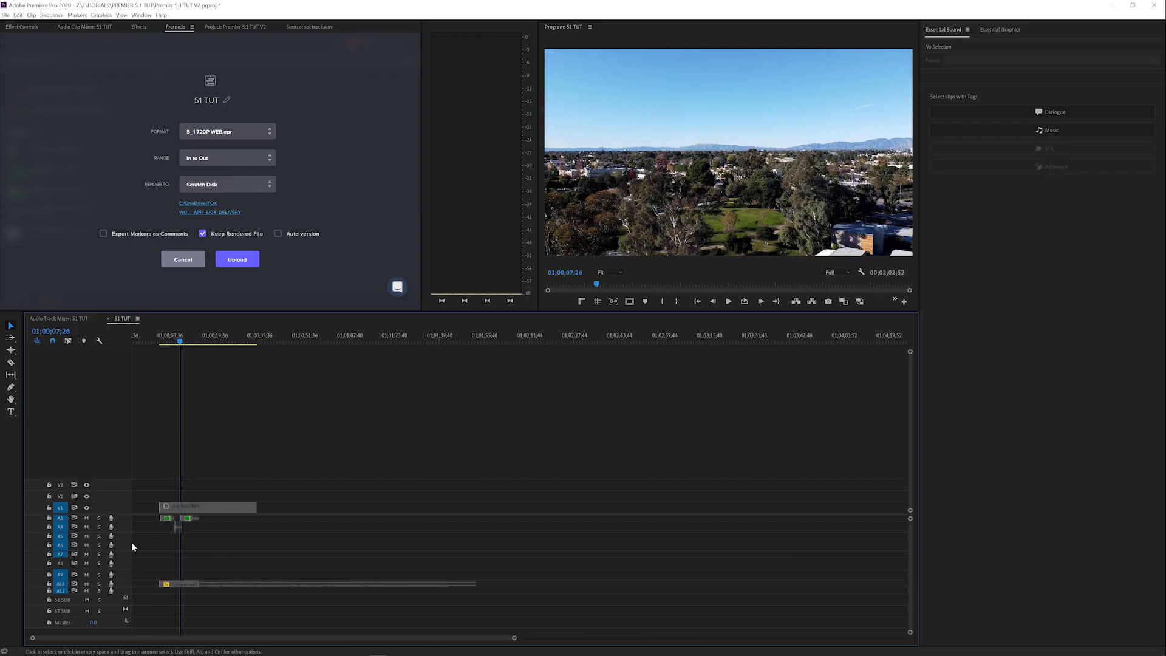
scroll(114, 520, "up", 1)
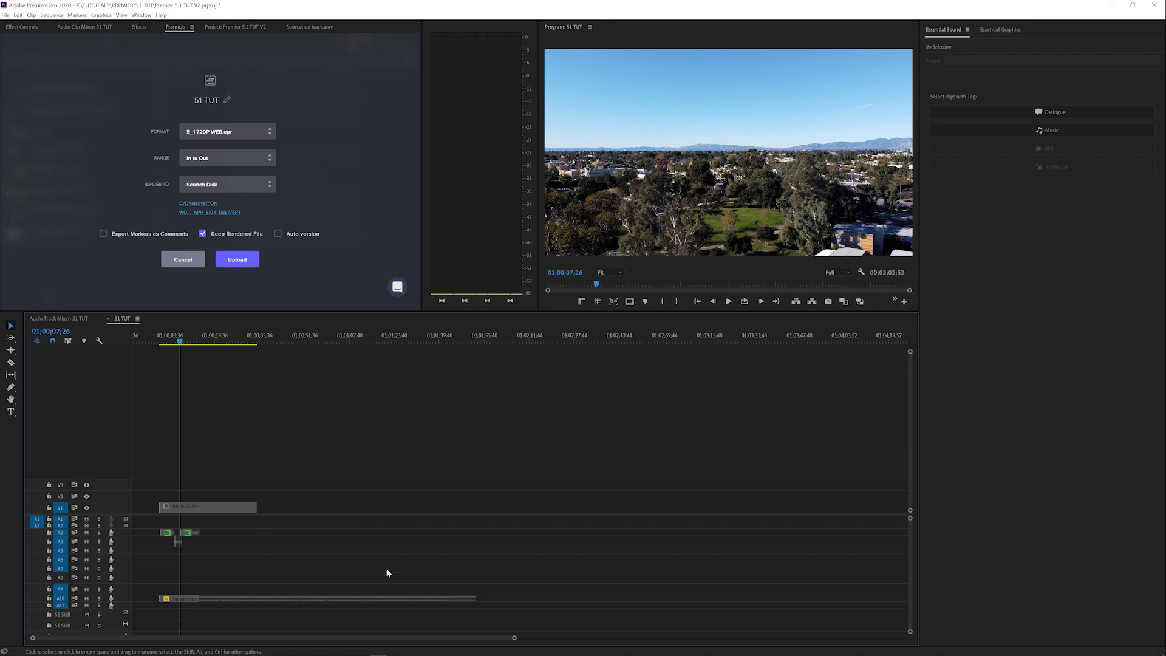
left_click(9, 15)
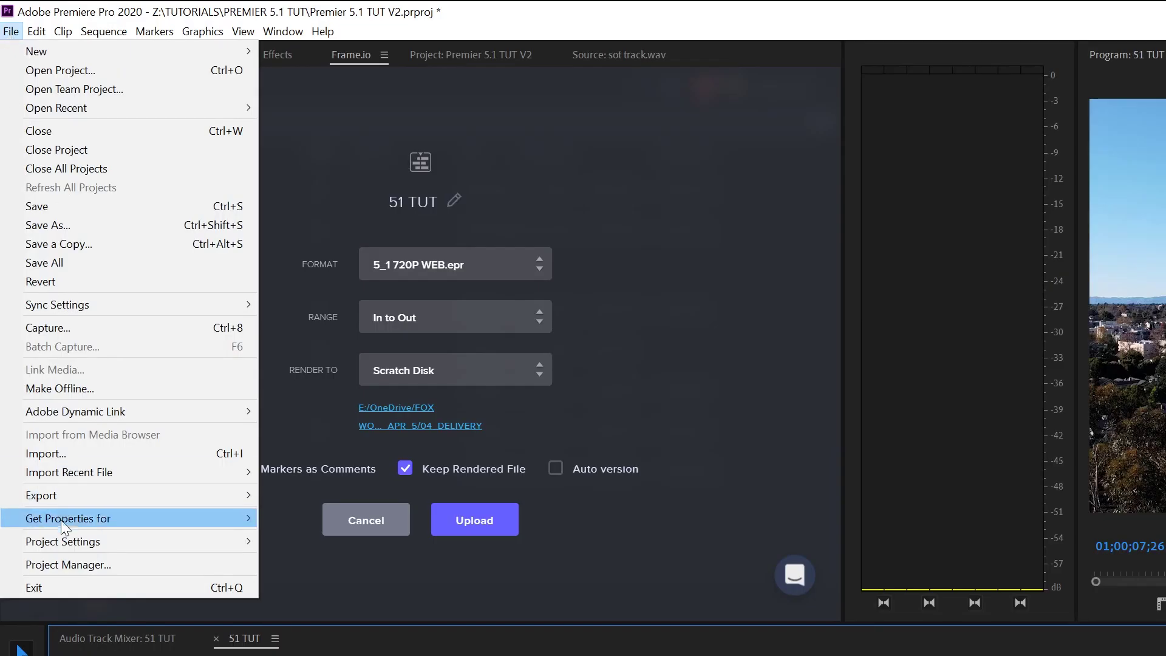
- Open Export Settings and choose MXF OP1a format with the XDCAM HD 50 NTSC 720p60 preset
mouse_move(64, 496)
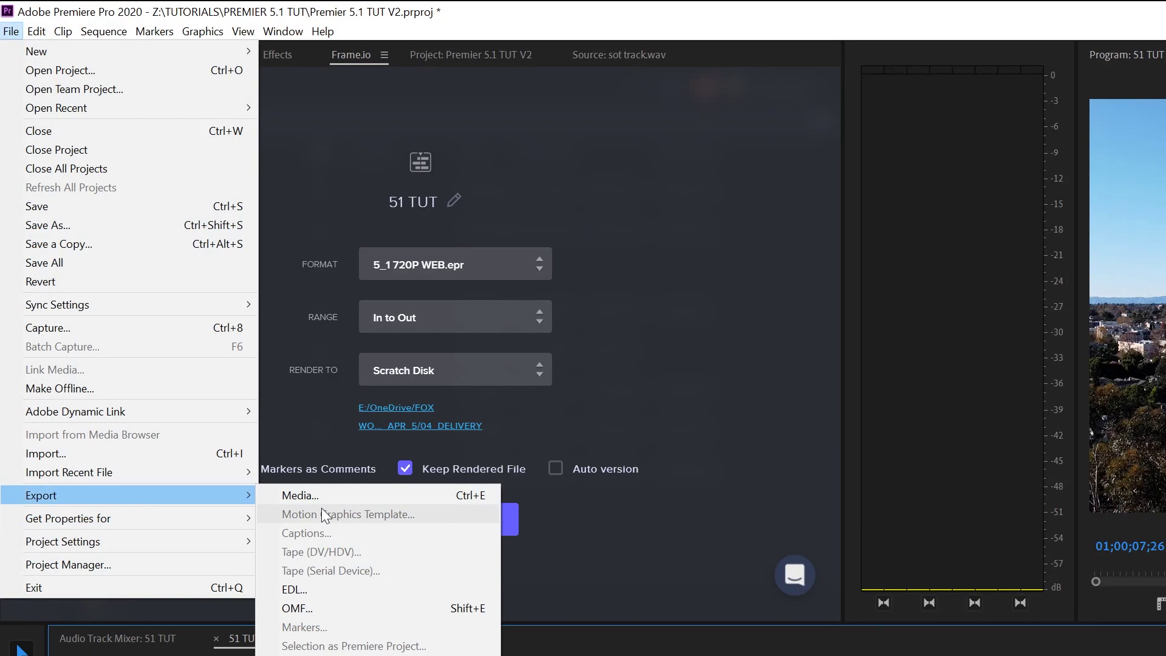
left_click(323, 497)
left_click(671, 63)
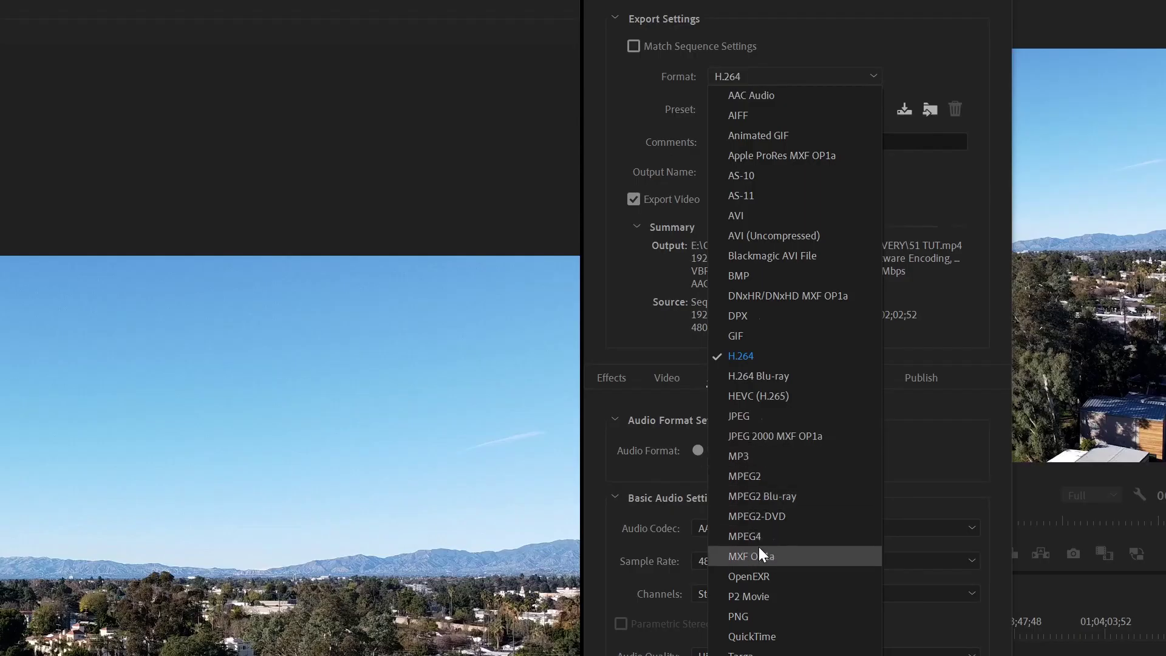
left_click(669, 303)
left_click(684, 78)
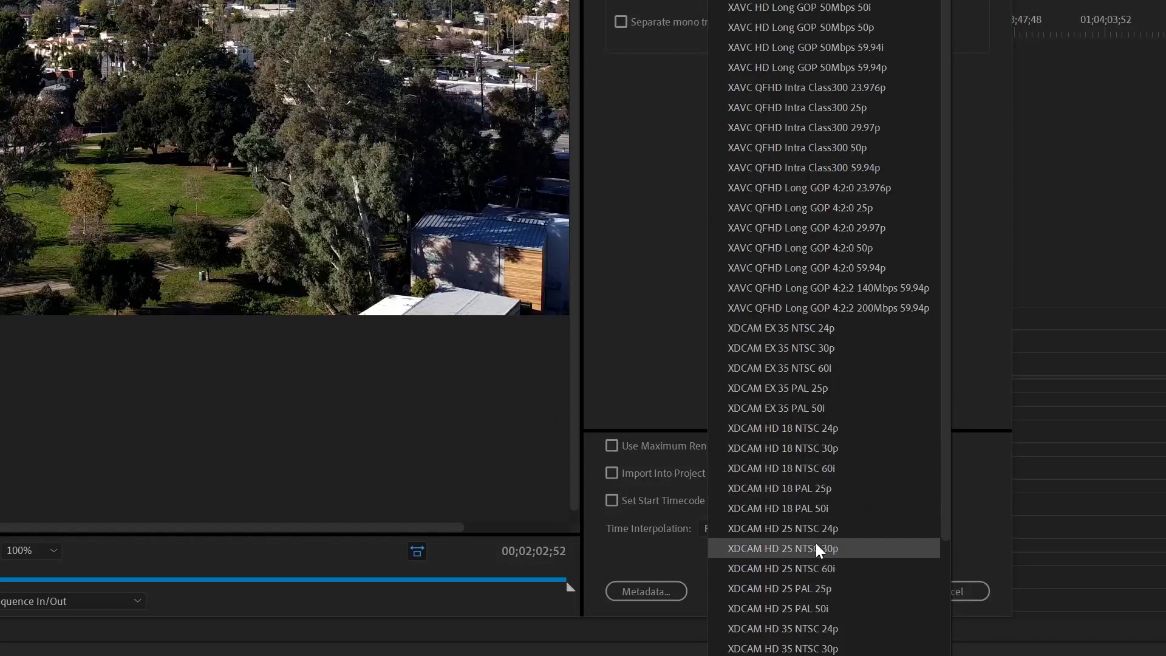
scroll(817, 545, "down", 3)
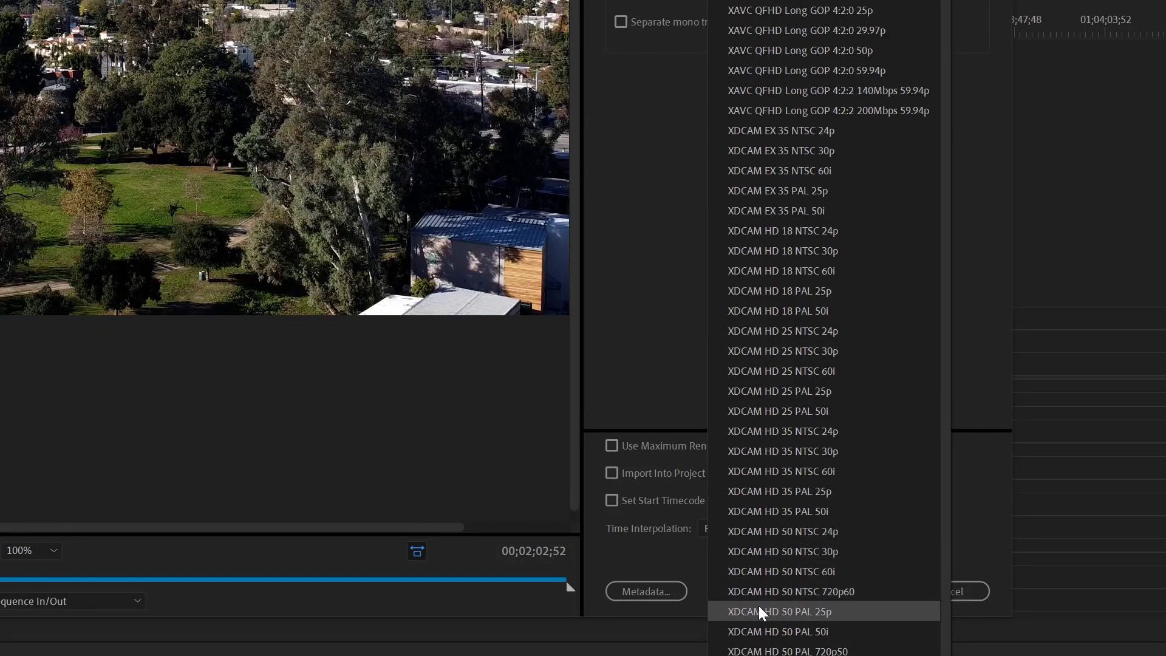
left_click(850, 594)
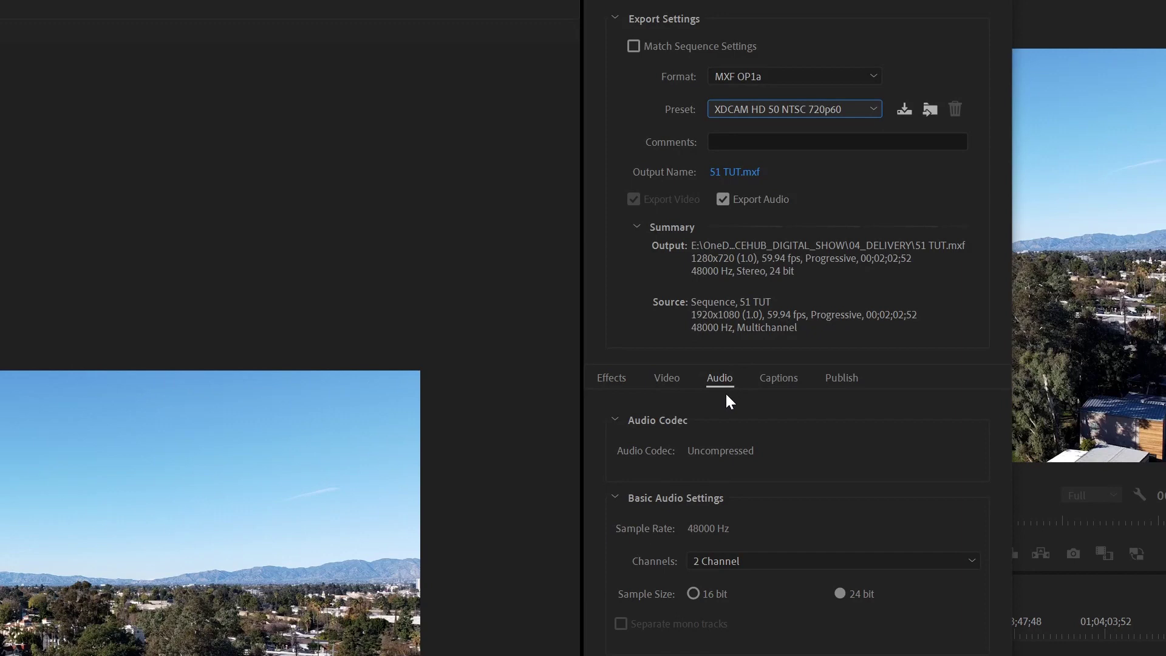
- Confirm 8-channel audio for the MXF export, check the video codec, and close Export Settings
left_click(727, 561)
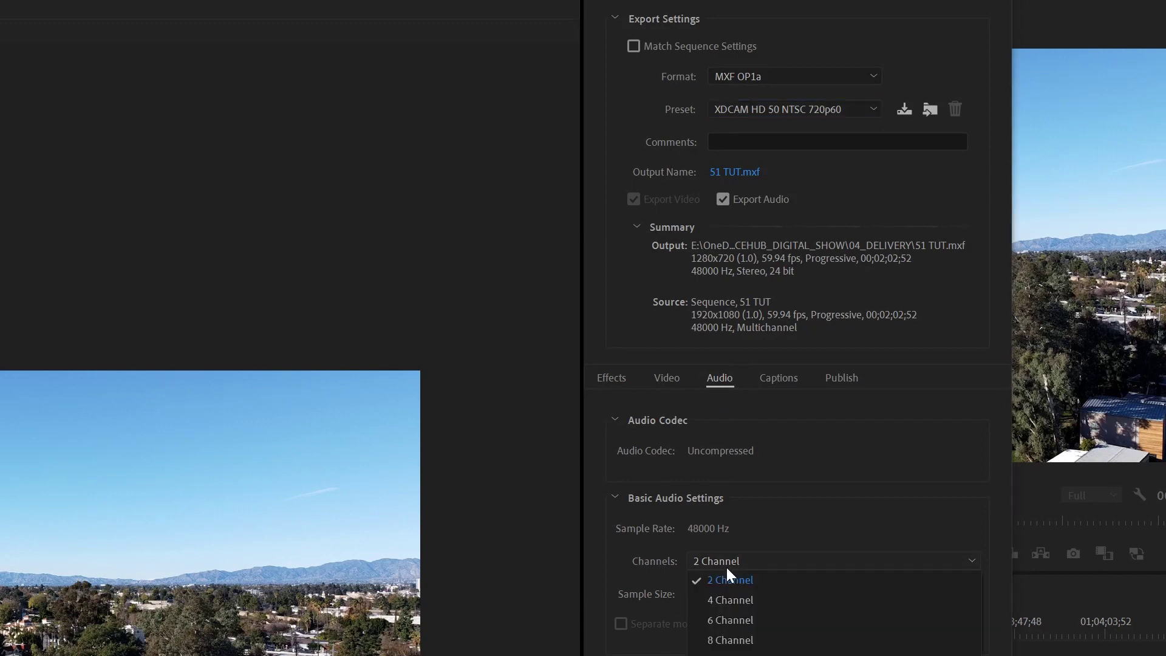
key("Escape")
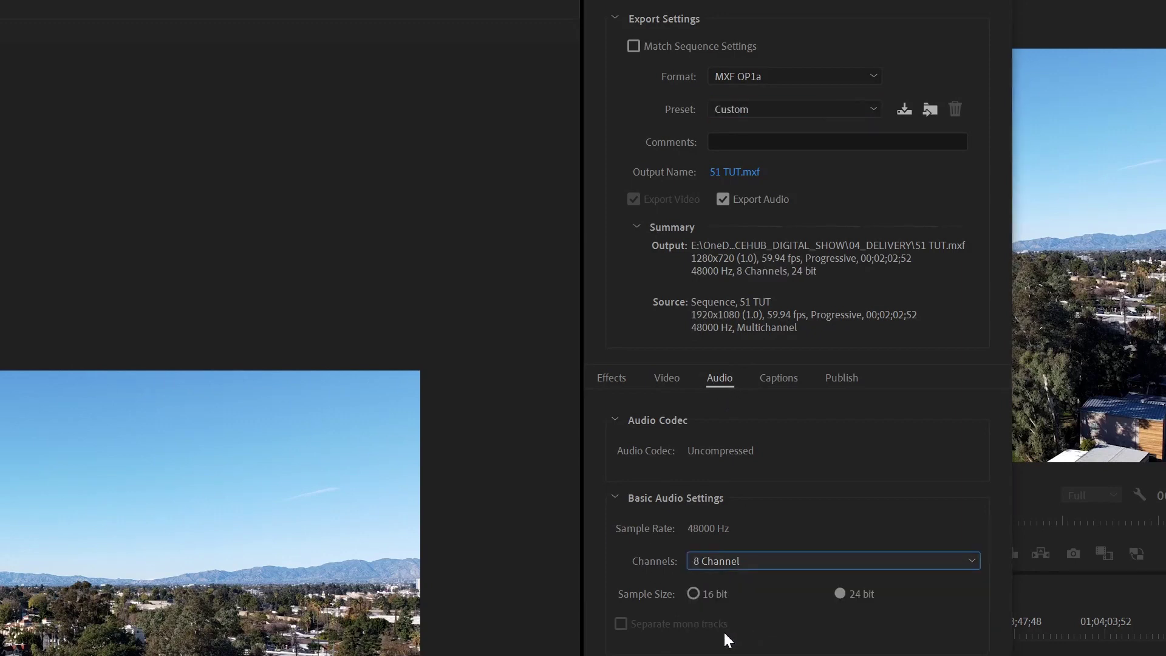
left_click(651, 379)
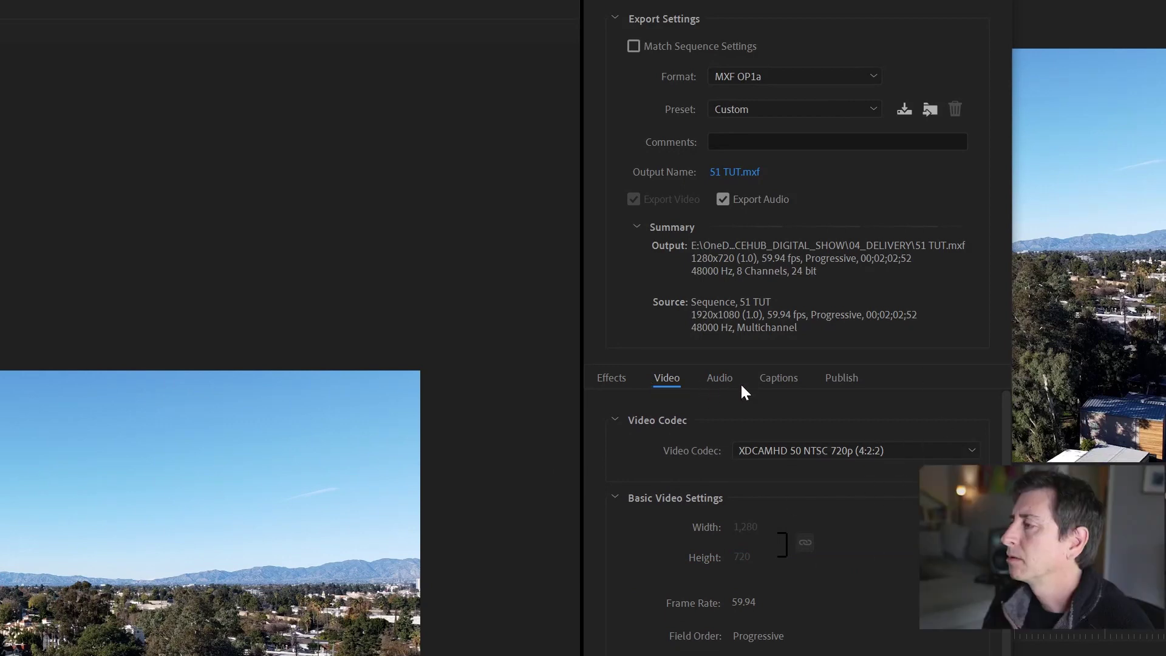
left_click(712, 378)
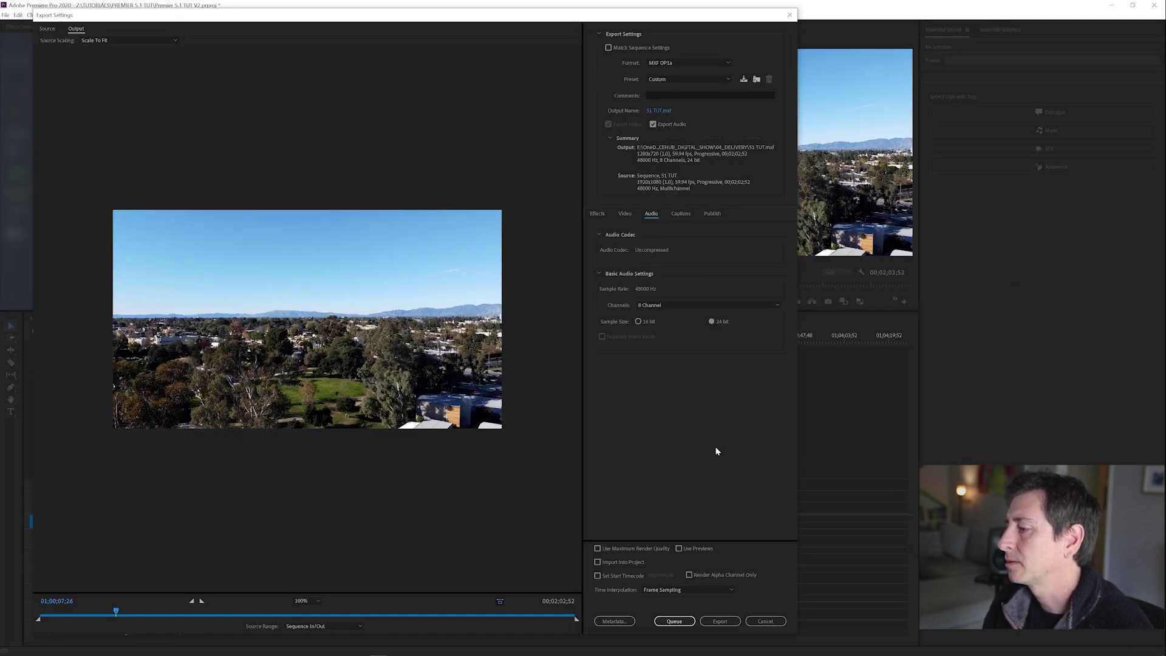
left_click(789, 15)
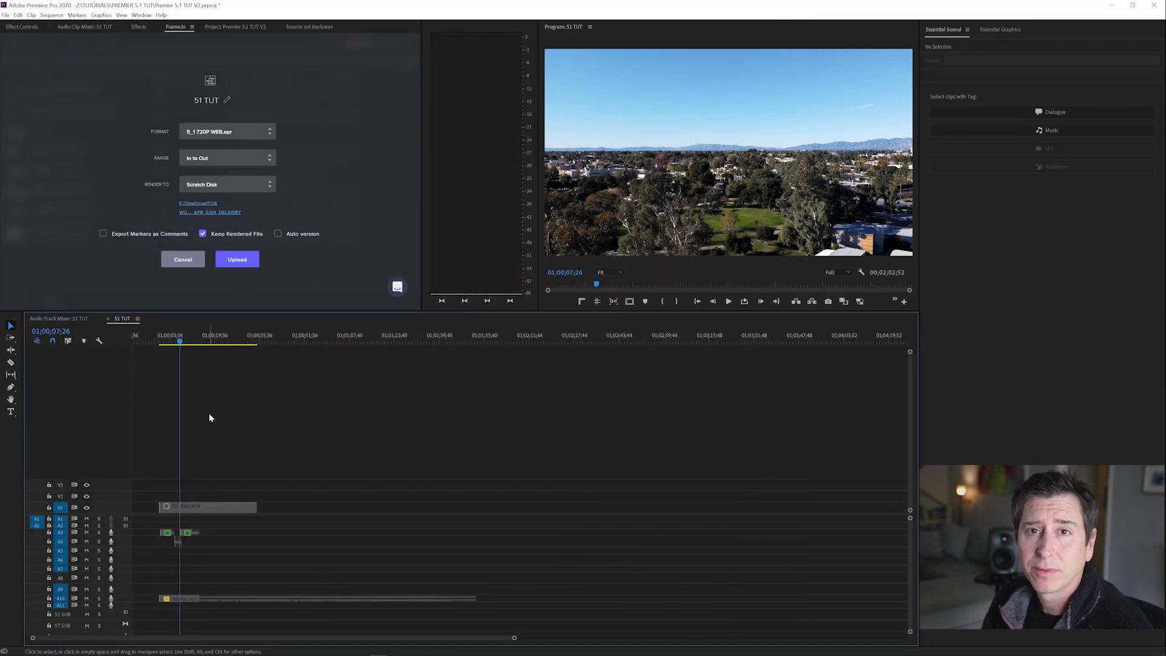